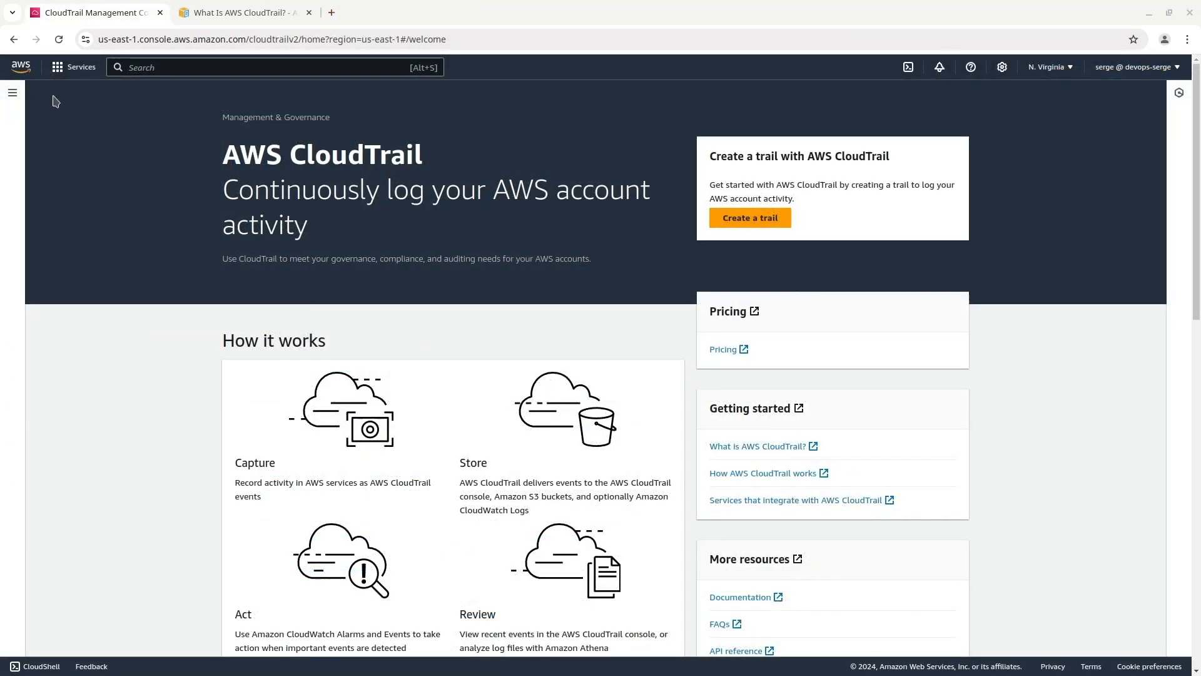
- Open the CloudTrail event history and run "aws sns list-topics" in CloudShell
click(19, 95)
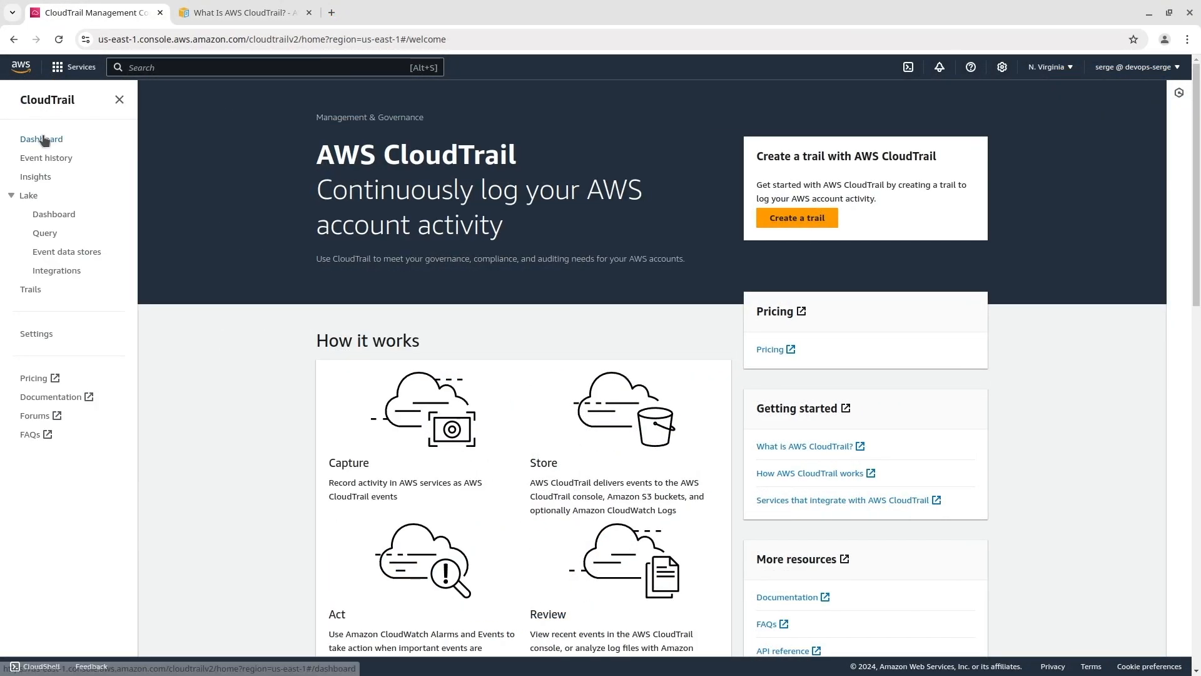
click(44, 160)
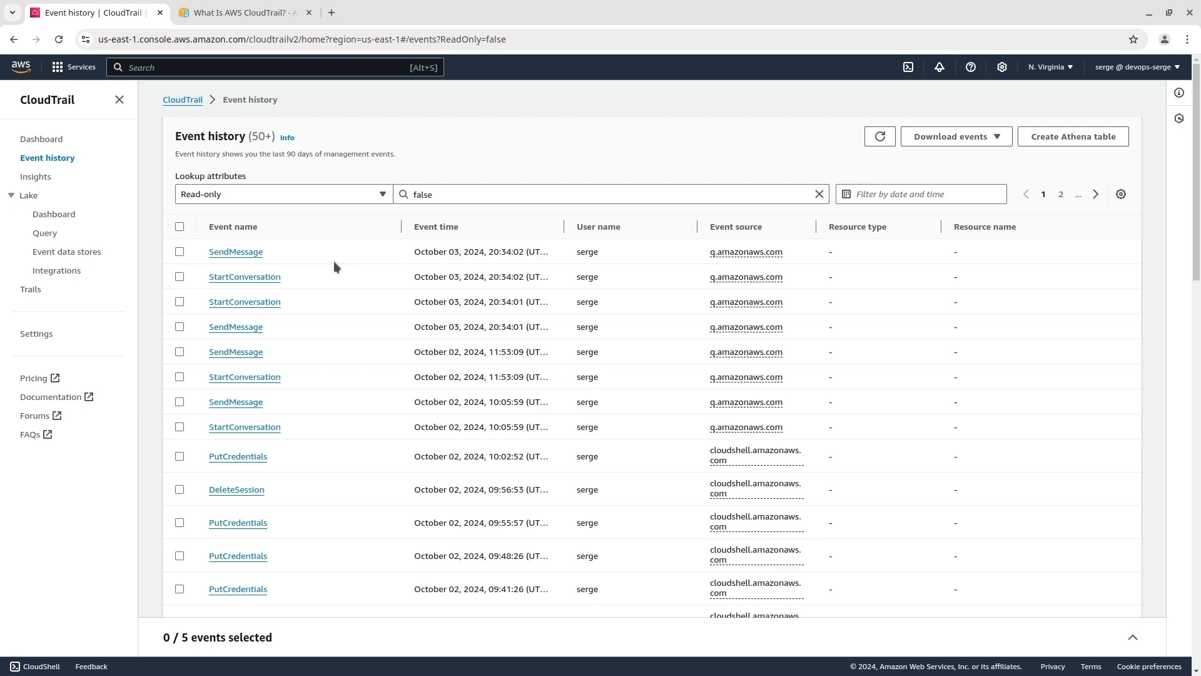
click(35, 665)
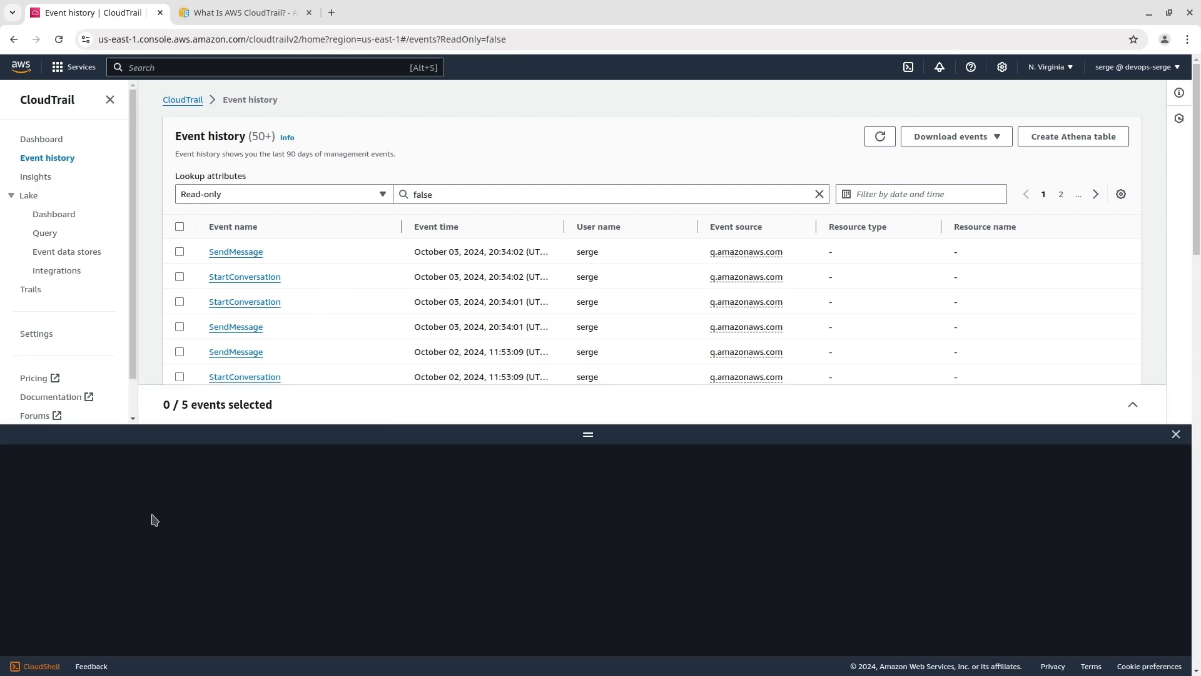
text(aws sns list-topics)
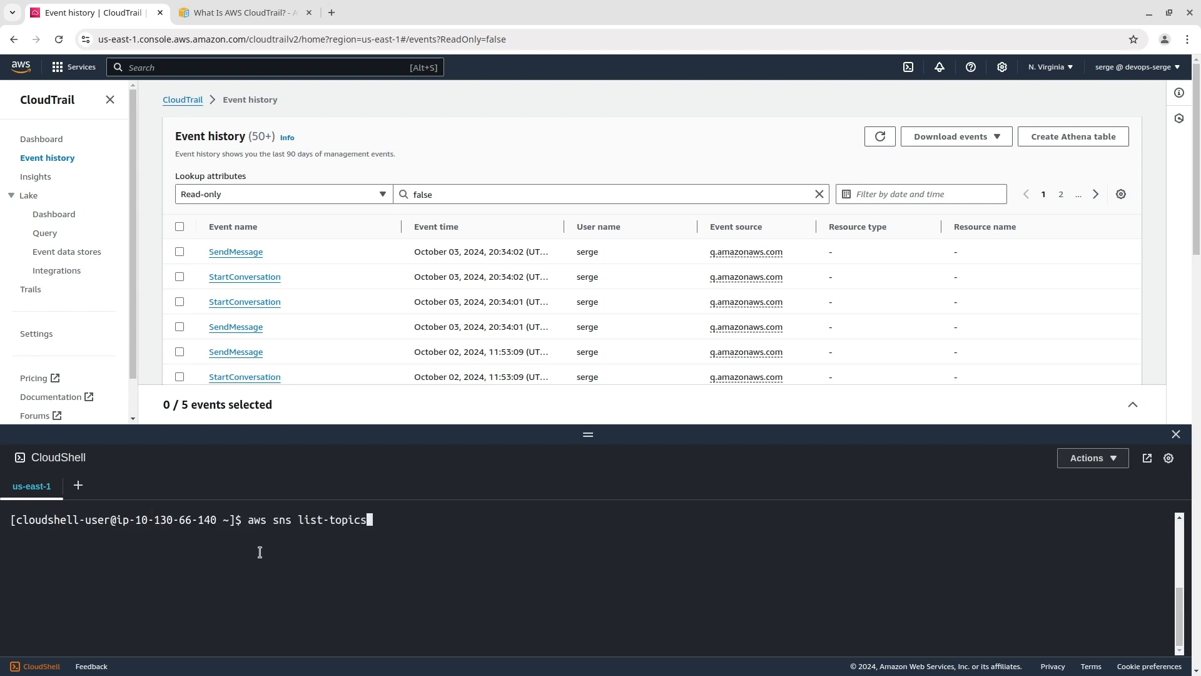
key(Return)
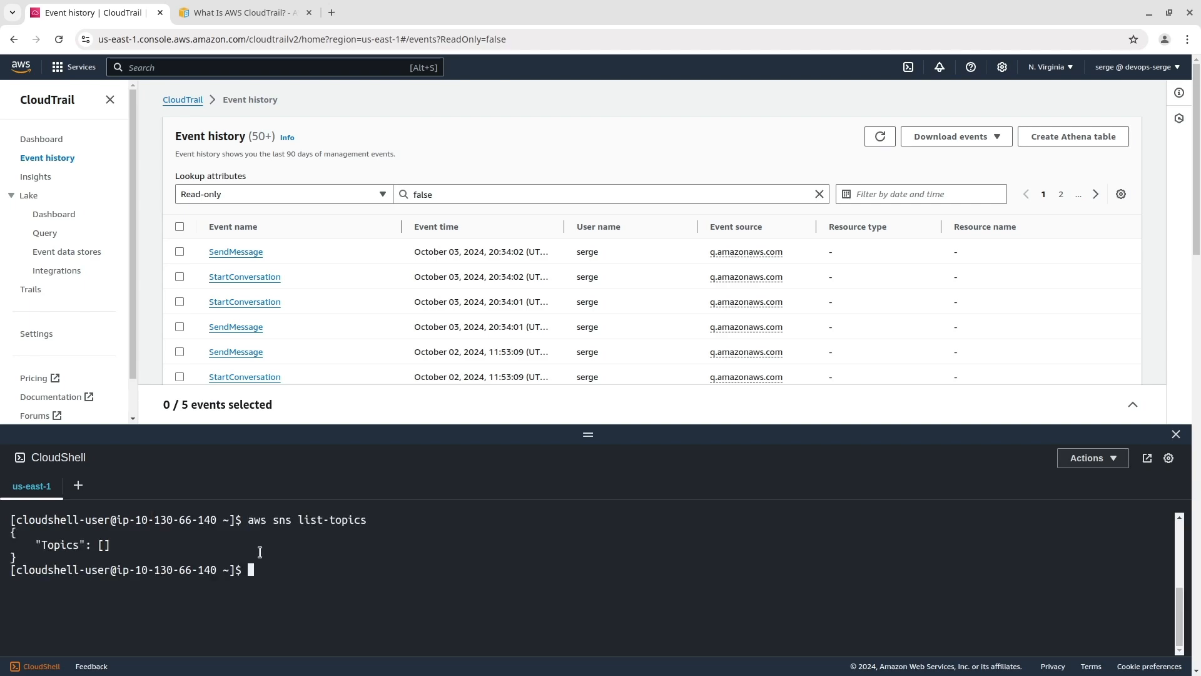
- Filter the event history by event source sns.amazonaws.com and limit it to the last 30 minutes
click(314, 195)
click(350, 289)
click(428, 196)
text(sns)
click(444, 257)
click(914, 195)
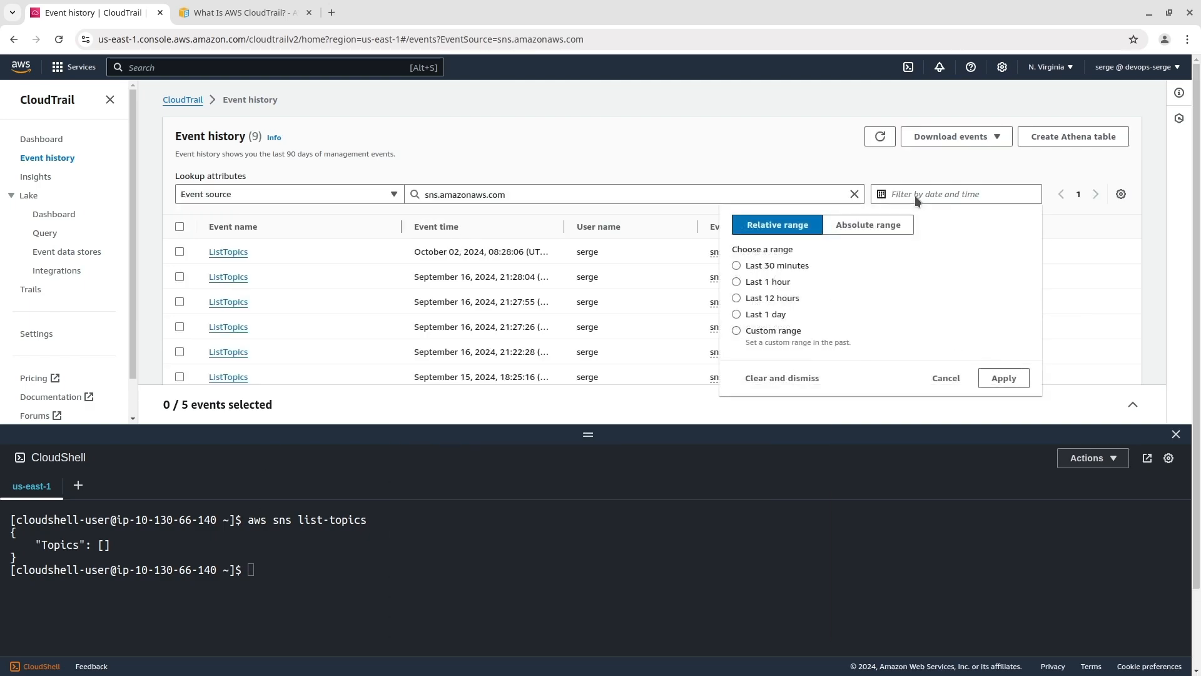
click(737, 266)
click(1001, 379)
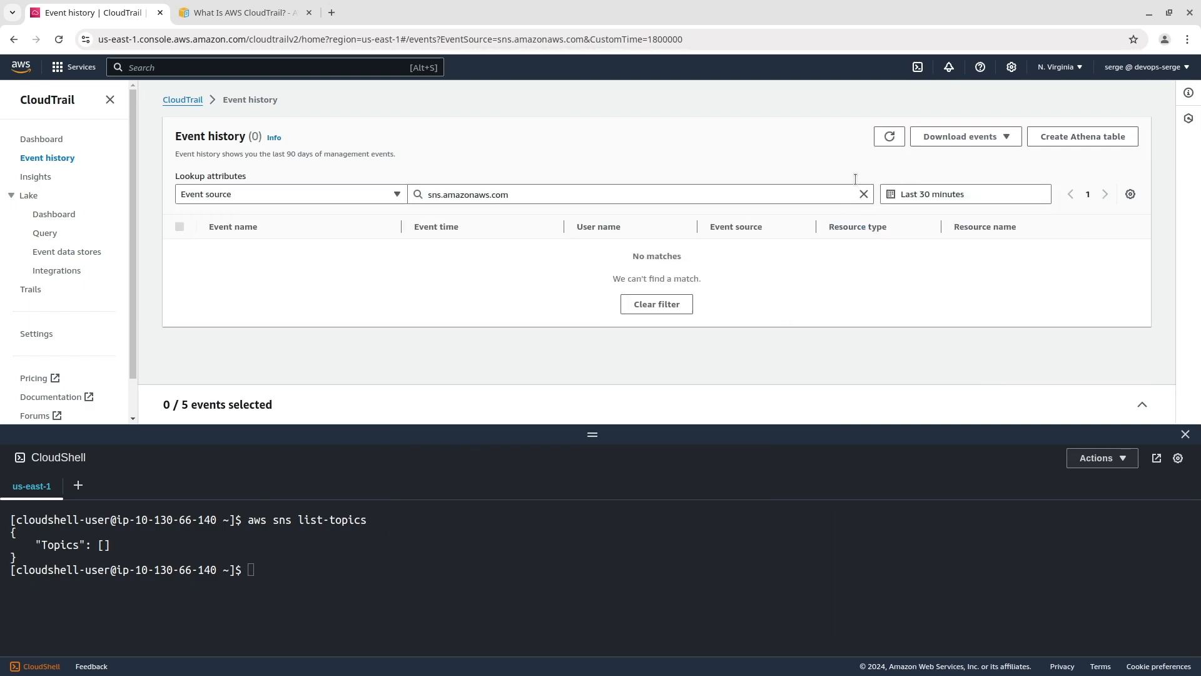
- Refresh the filtered event history and open the ListTopics event, shrinking CloudShell to examine its details and event record
click(890, 137)
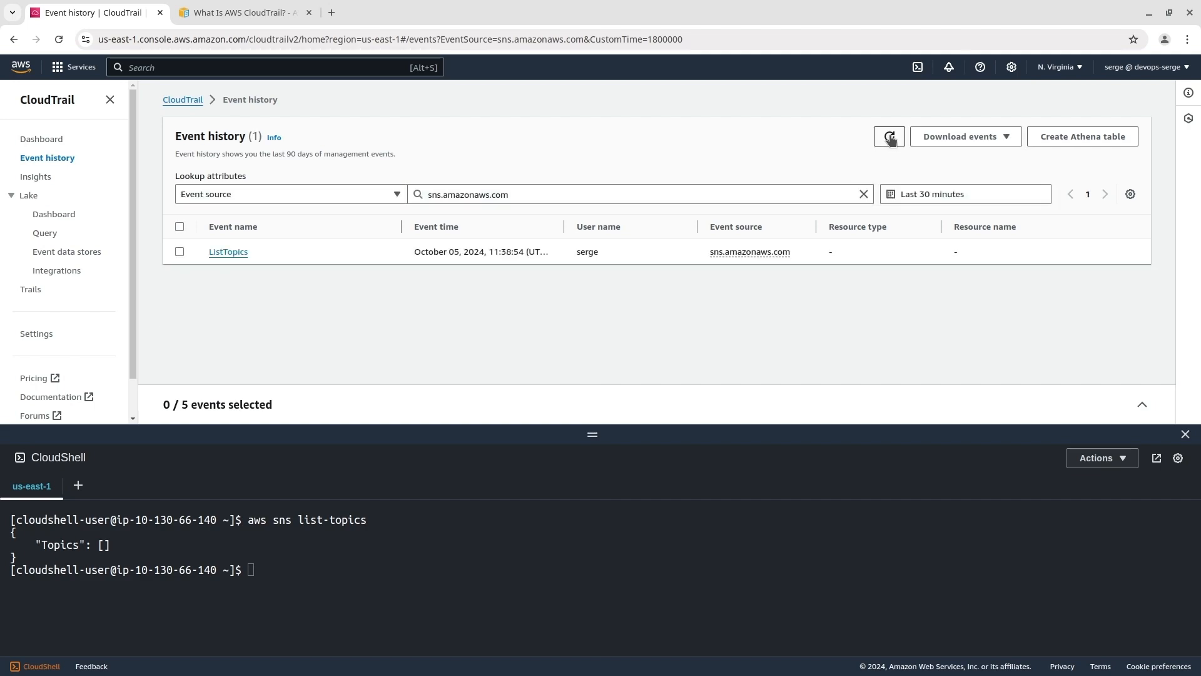
click(229, 250)
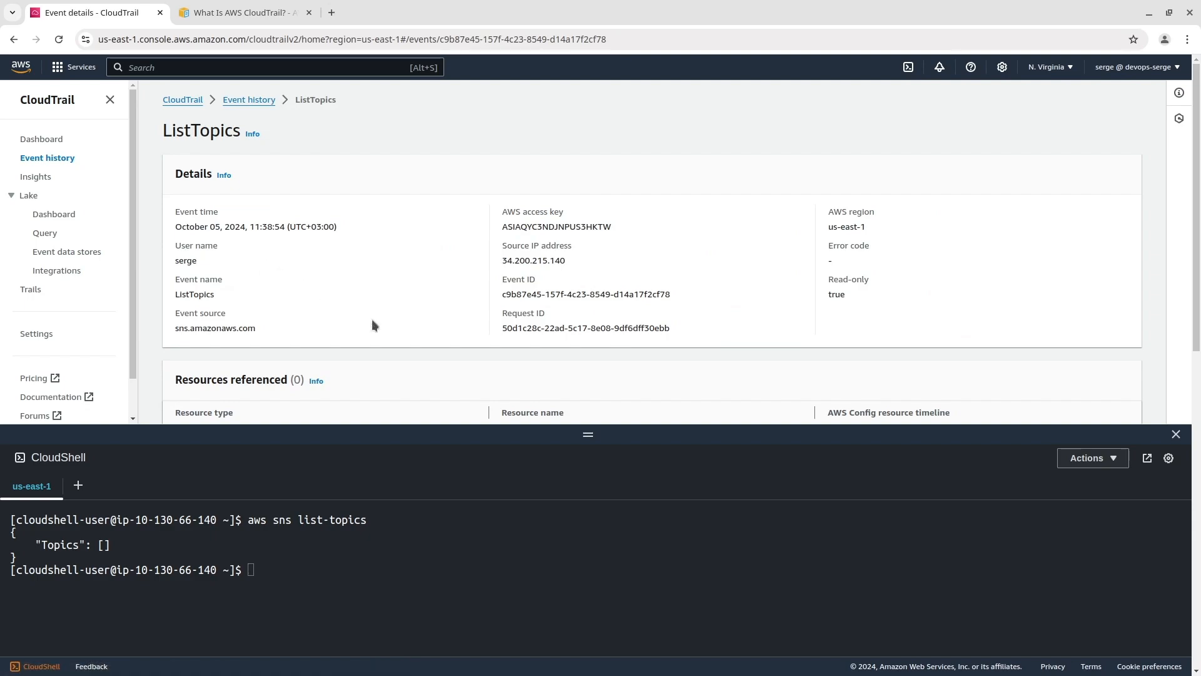
drag(586, 434, 597, 614)
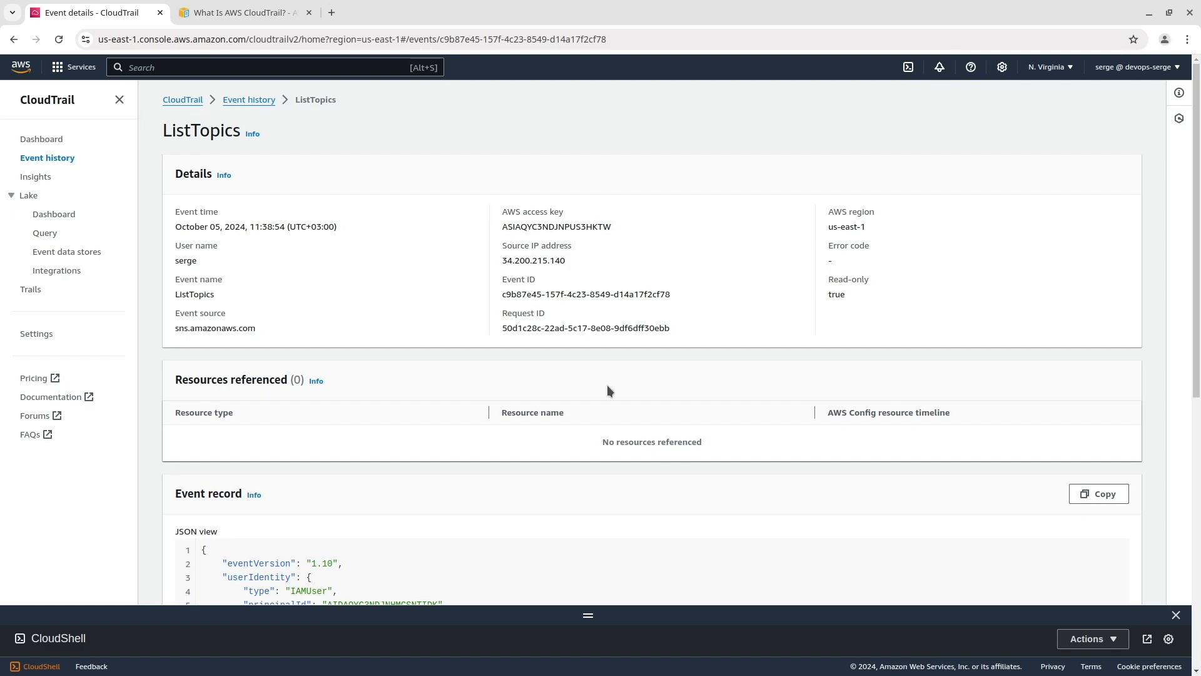
- Enlarge CloudShell, run "aws cloudtrail lookup-events --lookup-attributes AttributeKey=EventSource,AttributeValue=sns.amazonaws.com", examine the returned events and close CloudShell
drag(588, 615, 588, 313)
click(587, 466)
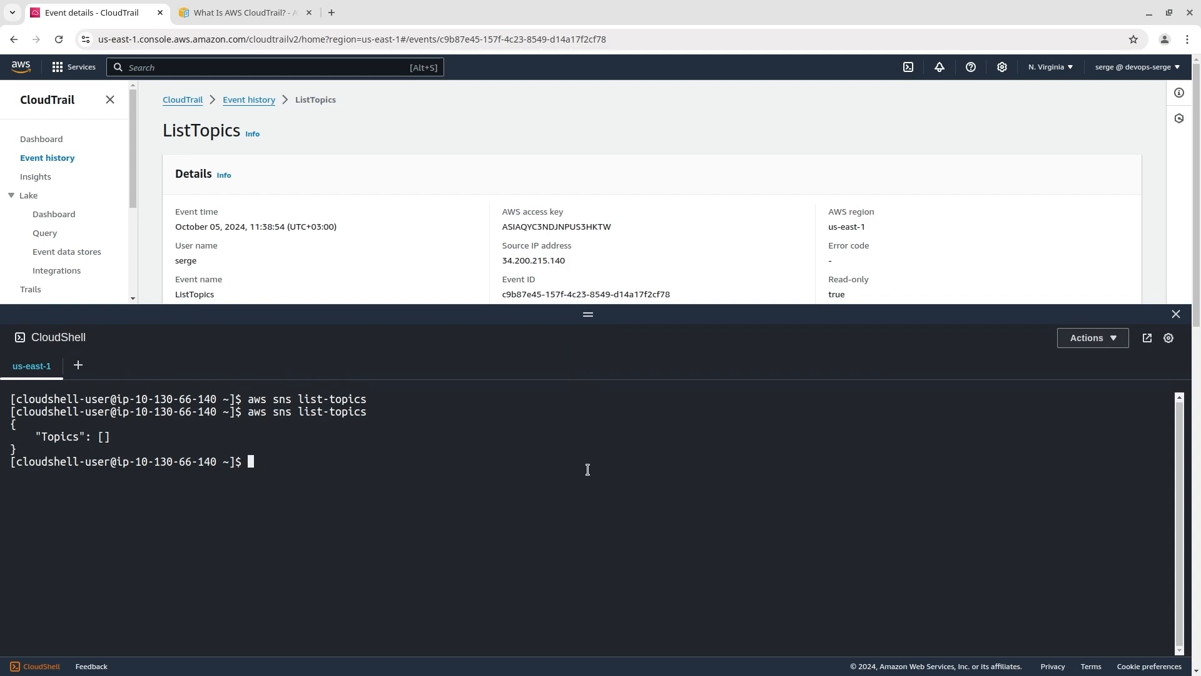
text(aws cloudtrail lookup-events --lookup-attributes AttributeKey=EventSource,AttributeValue=sns.amazonaws.com)
key(Return)
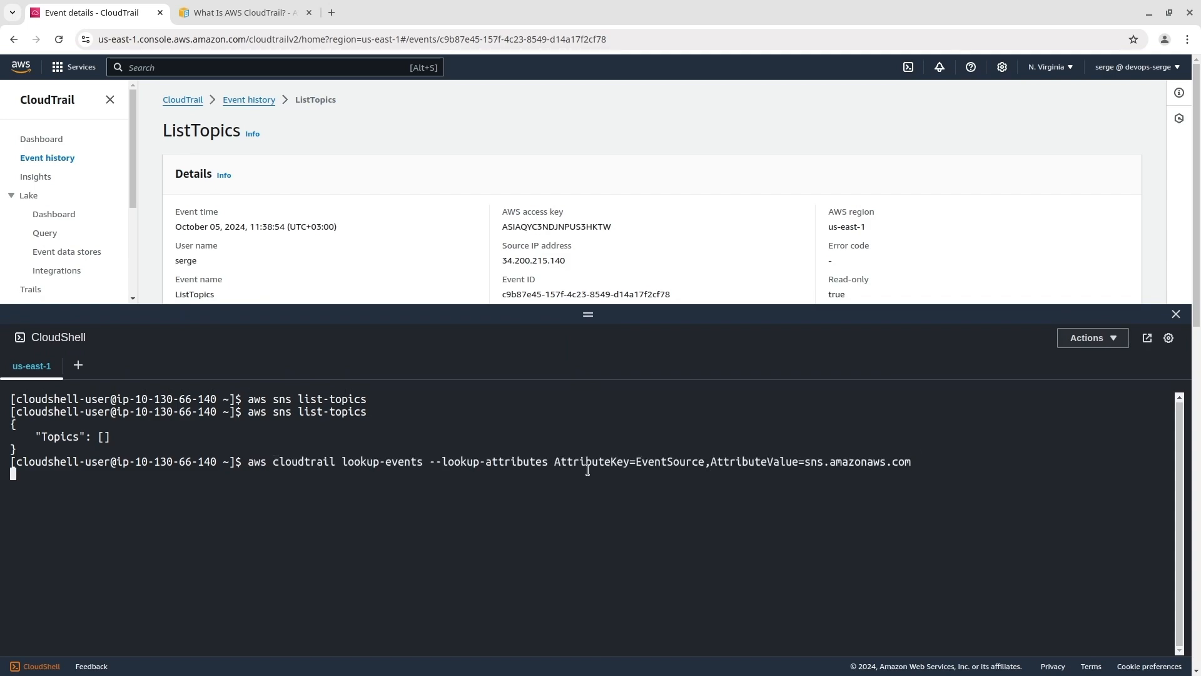
scroll(587, 469, down, 1)
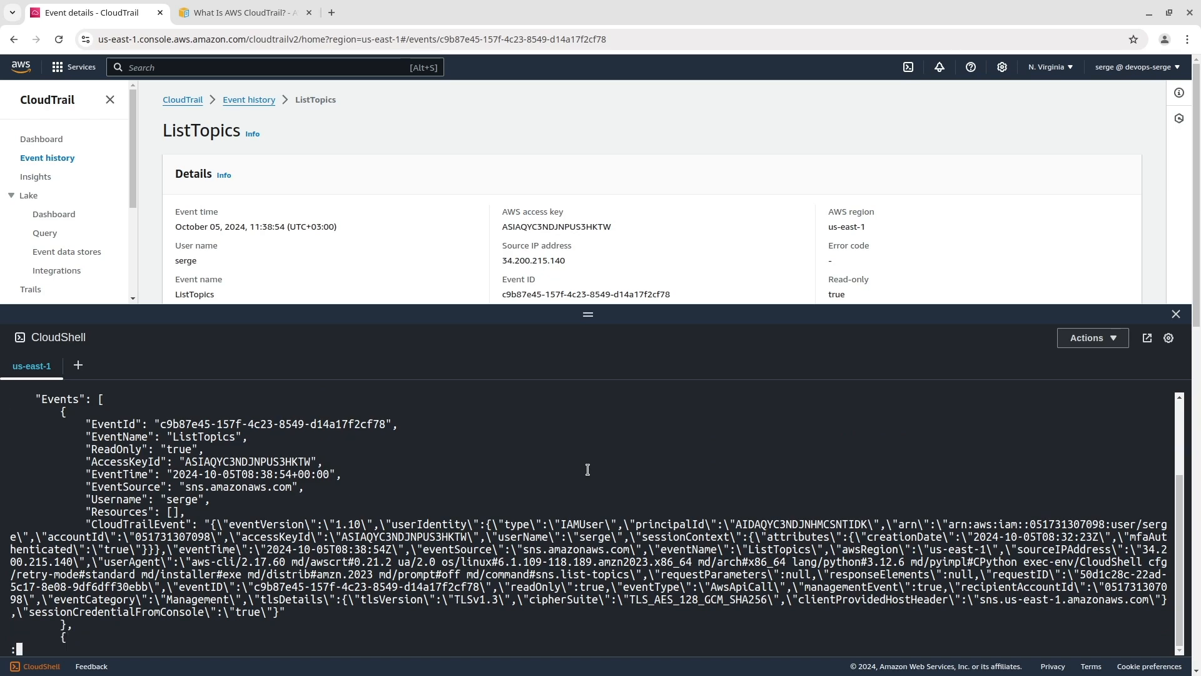
click(1175, 314)
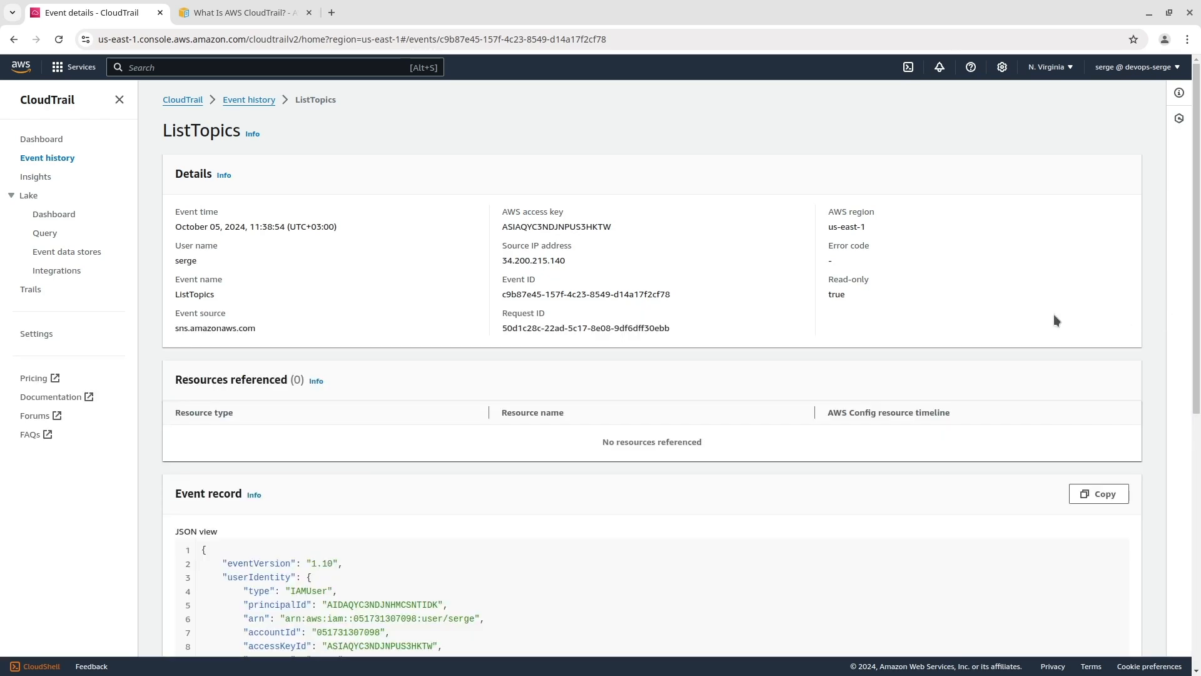
- Start a new trail named MyTrail and disable its log file SSE-KMS encryption
click(30, 289)
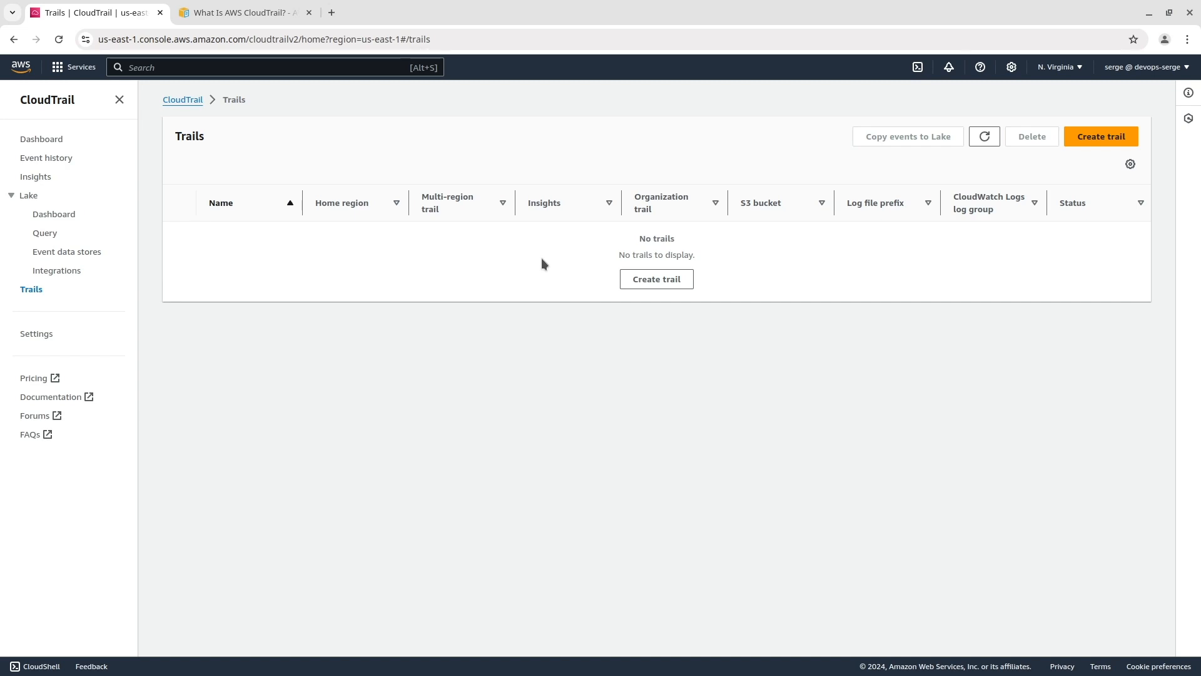
click(1094, 137)
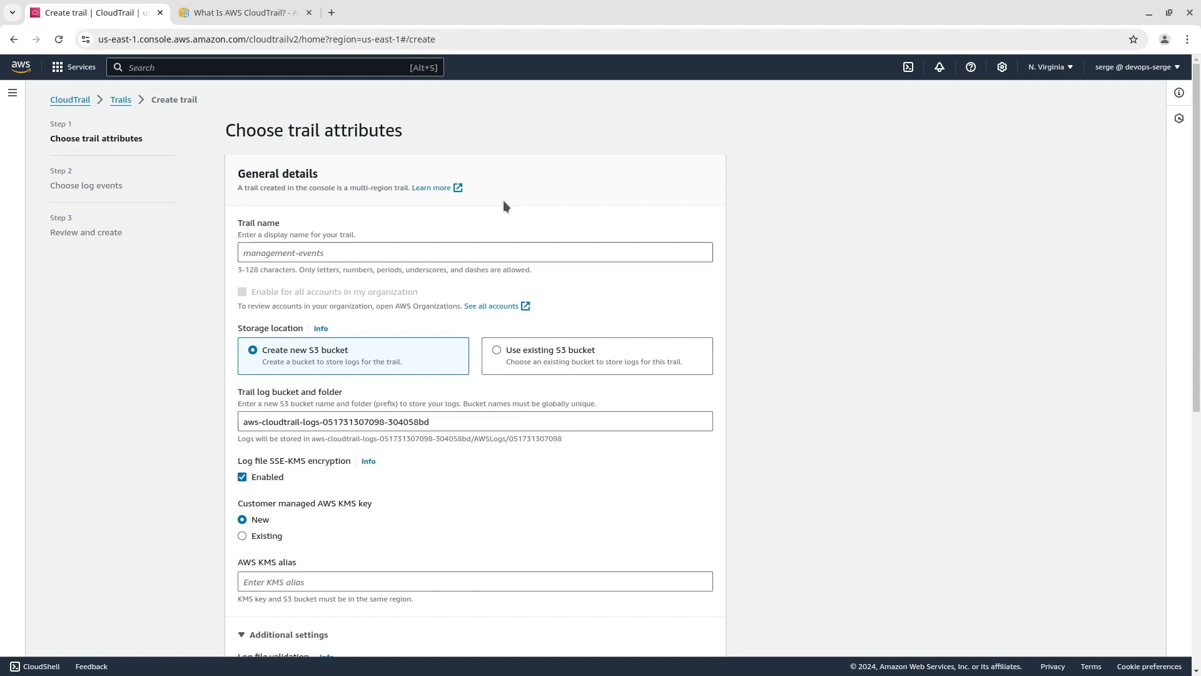
click(415, 253)
text(MyTrail)
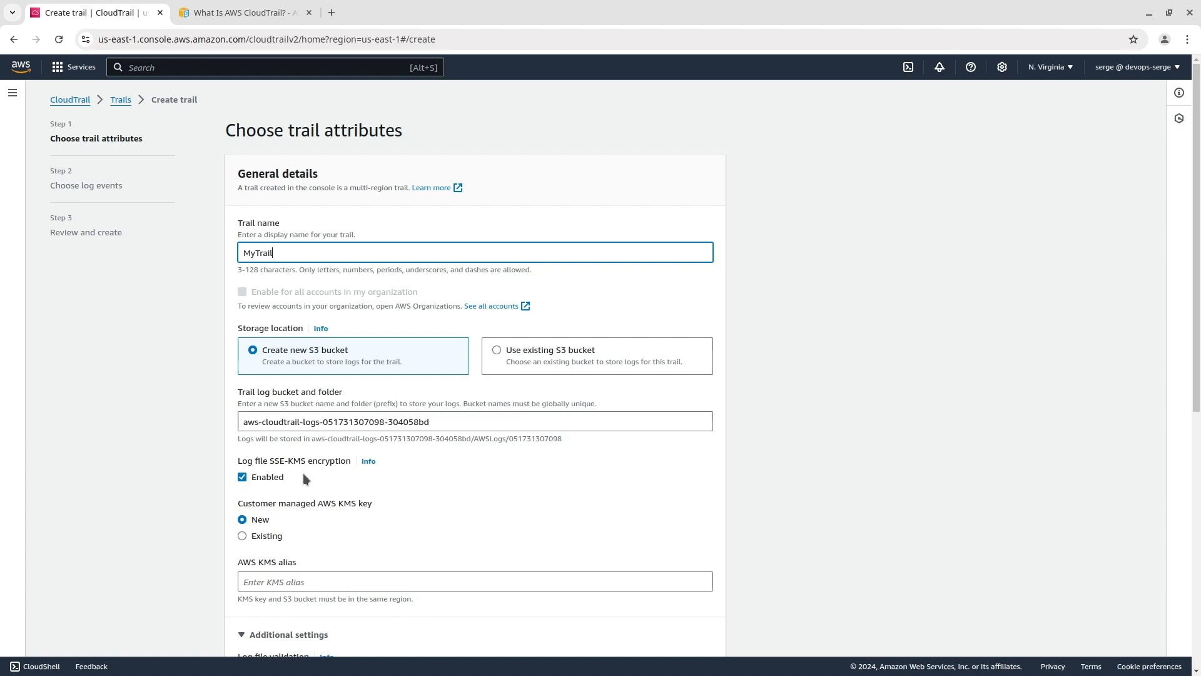
click(242, 478)
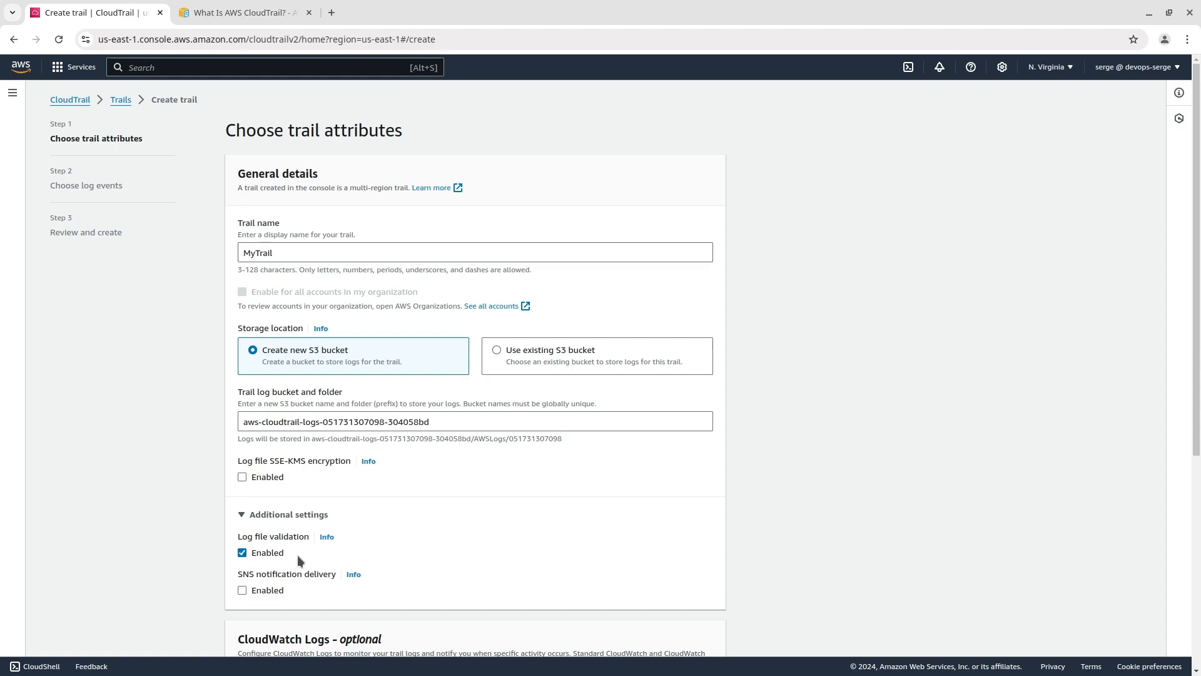
- In CloudShell, write 12345 to my_file, save its SHA-256 checksum in a file named digest and print that file
click(36, 666)
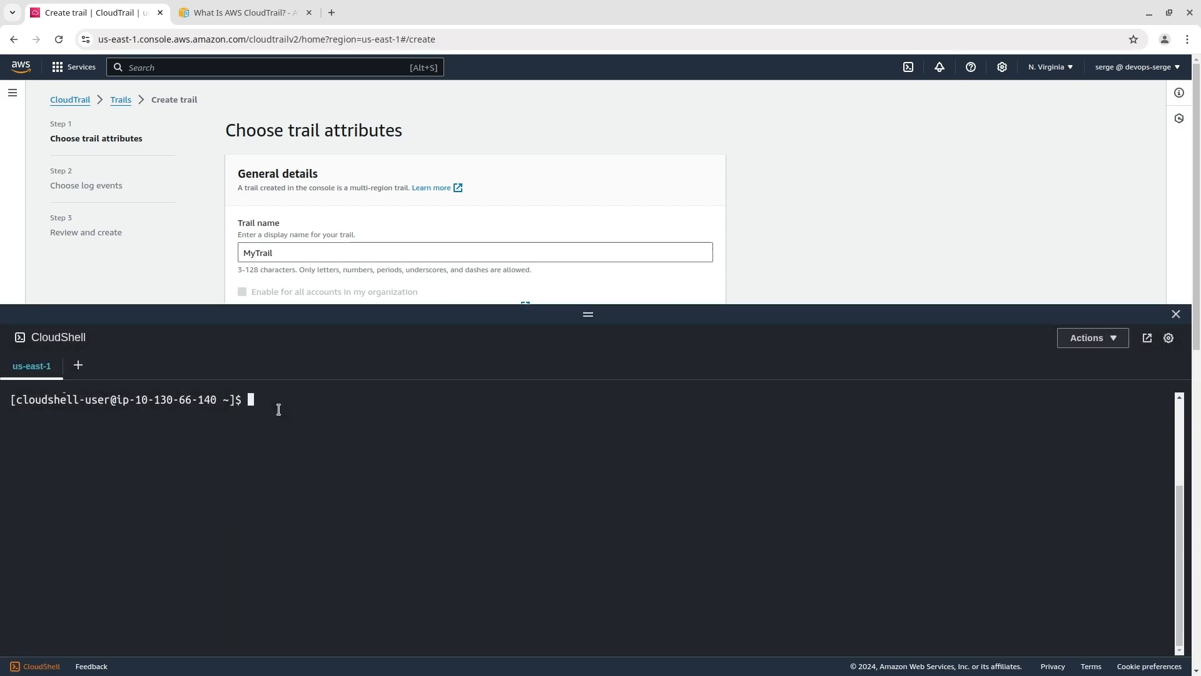
text(echo 12345 > my_file)
key(Return)
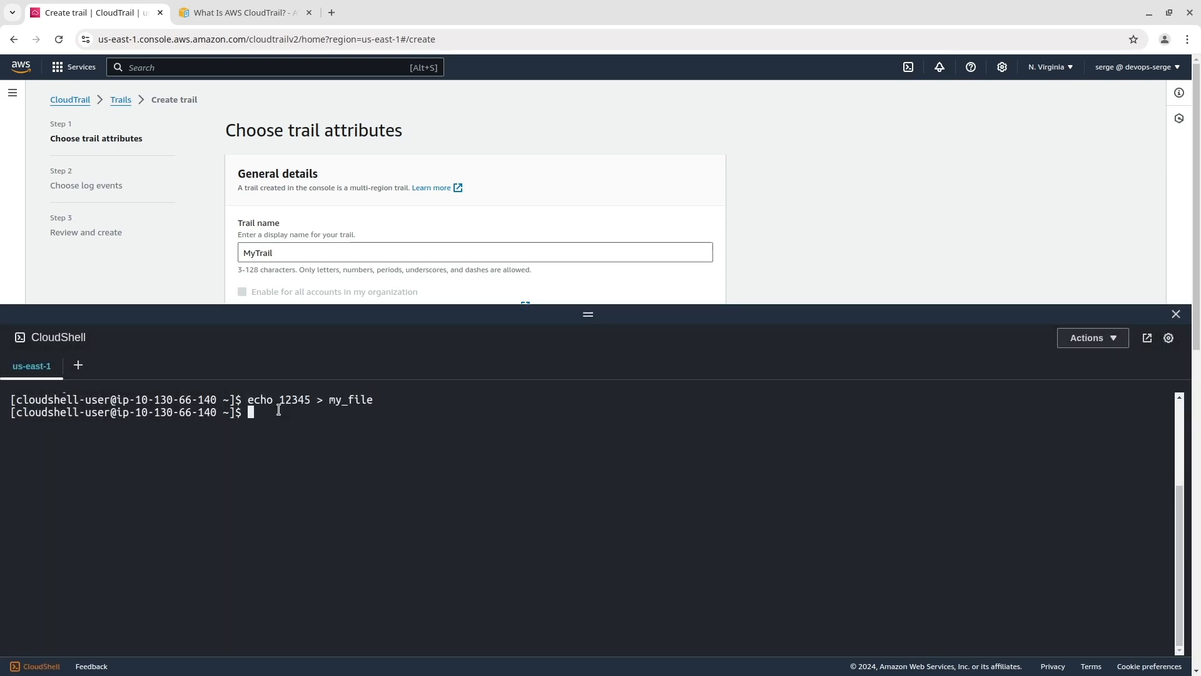
text(sha256sum my_file )
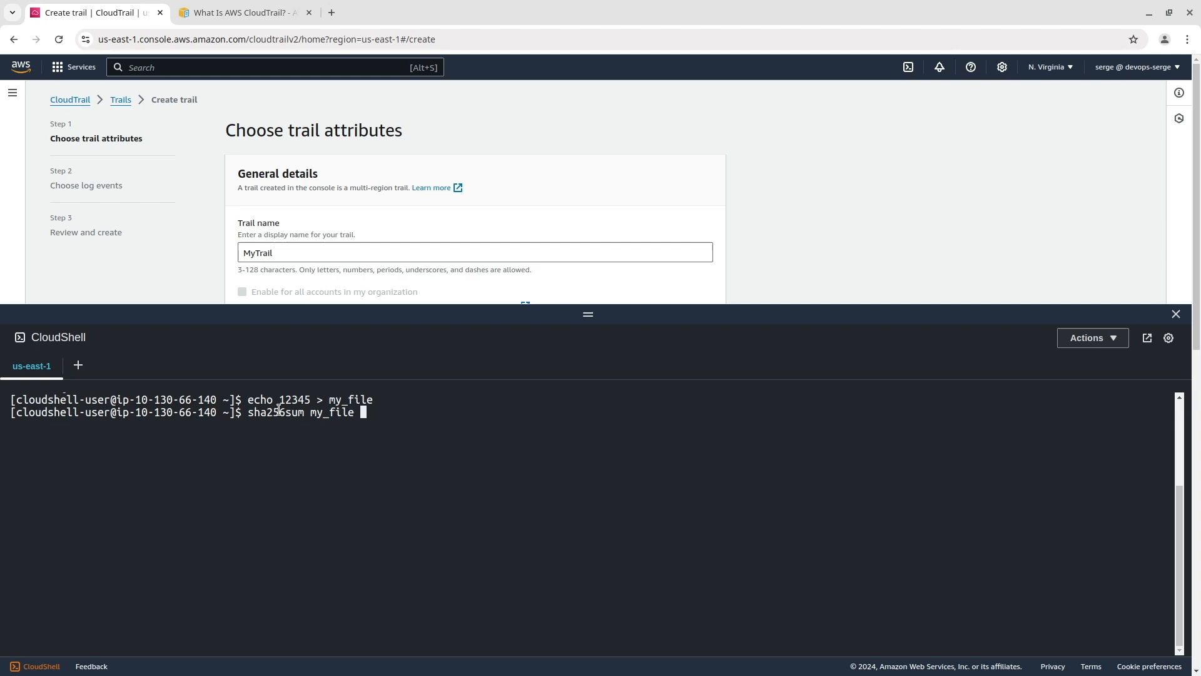
text(> digest)
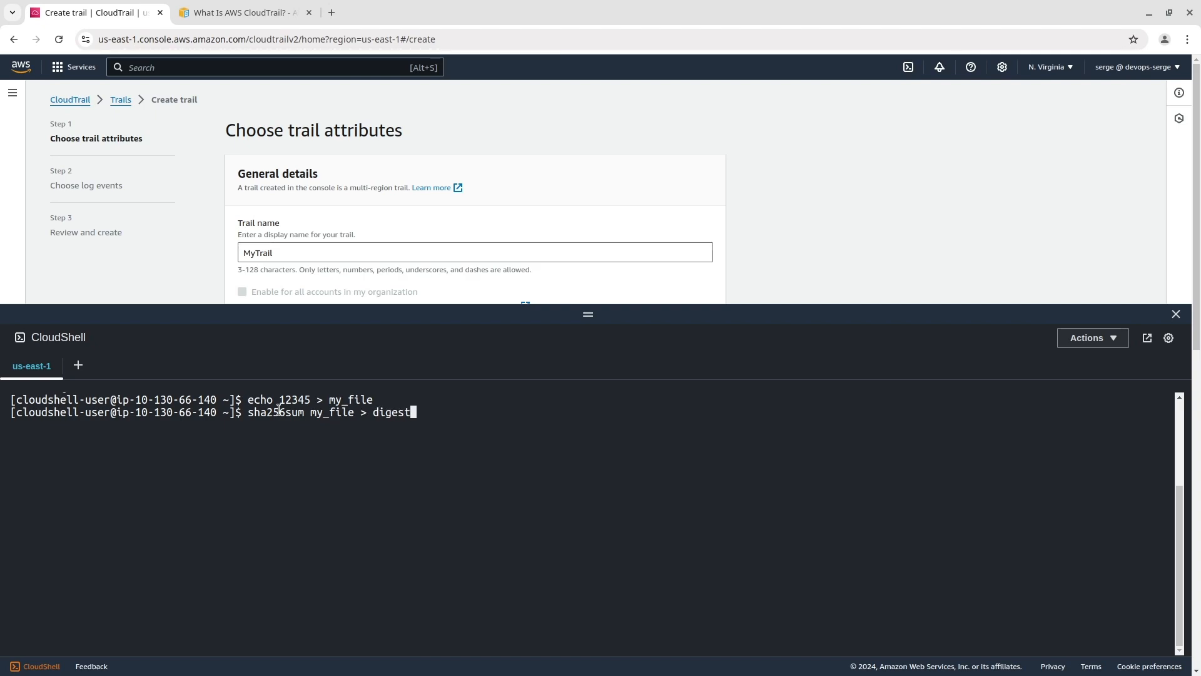
key(Return)
text(cat digest)
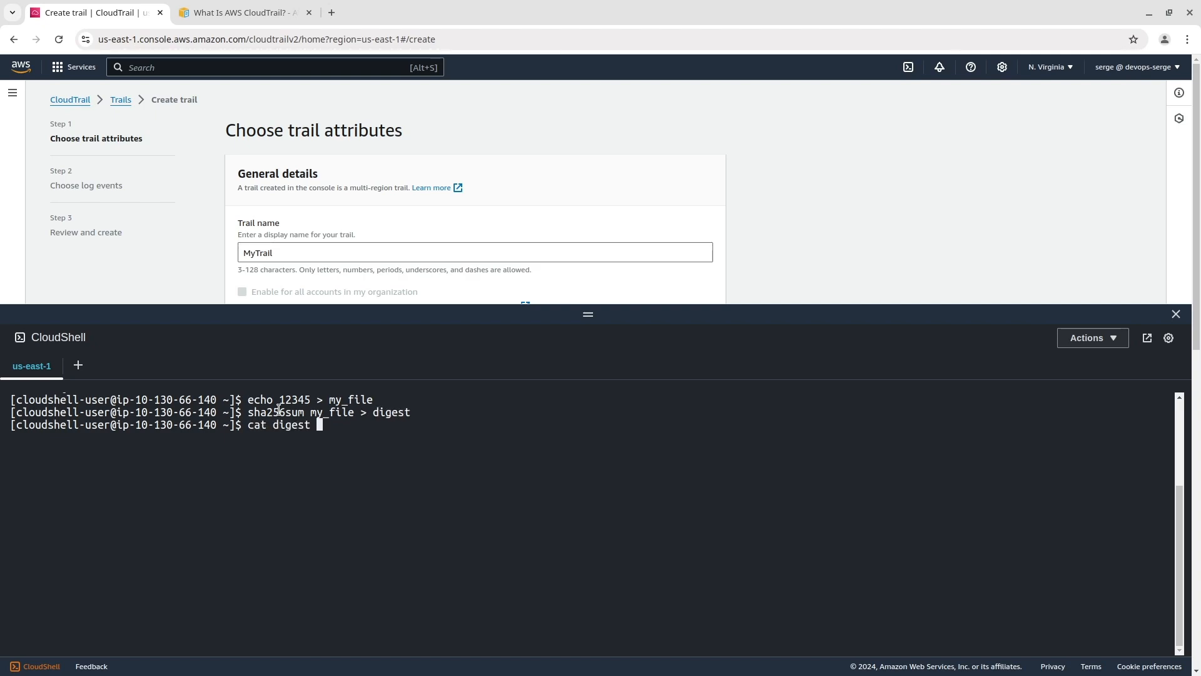
key(Return)
- Append 111 to my_file, compute its SHA-256 checksum again and close CloudShell
text(echo 111 >> my_file)
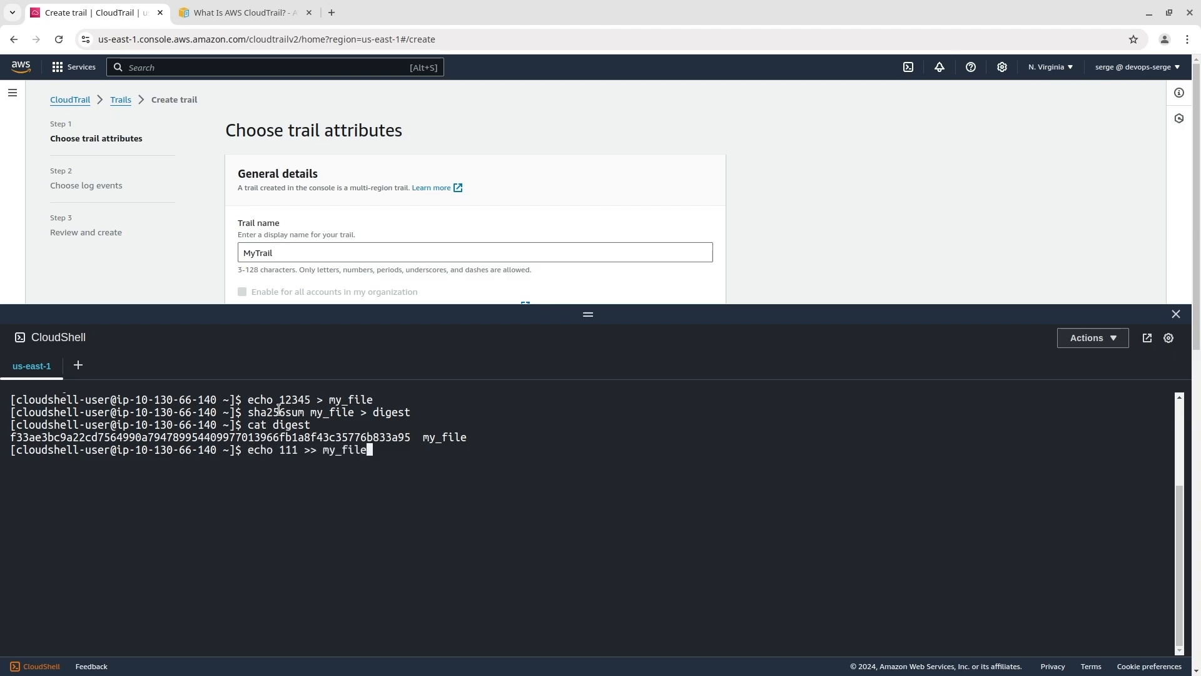
key(Return)
text(sha256sum my_file)
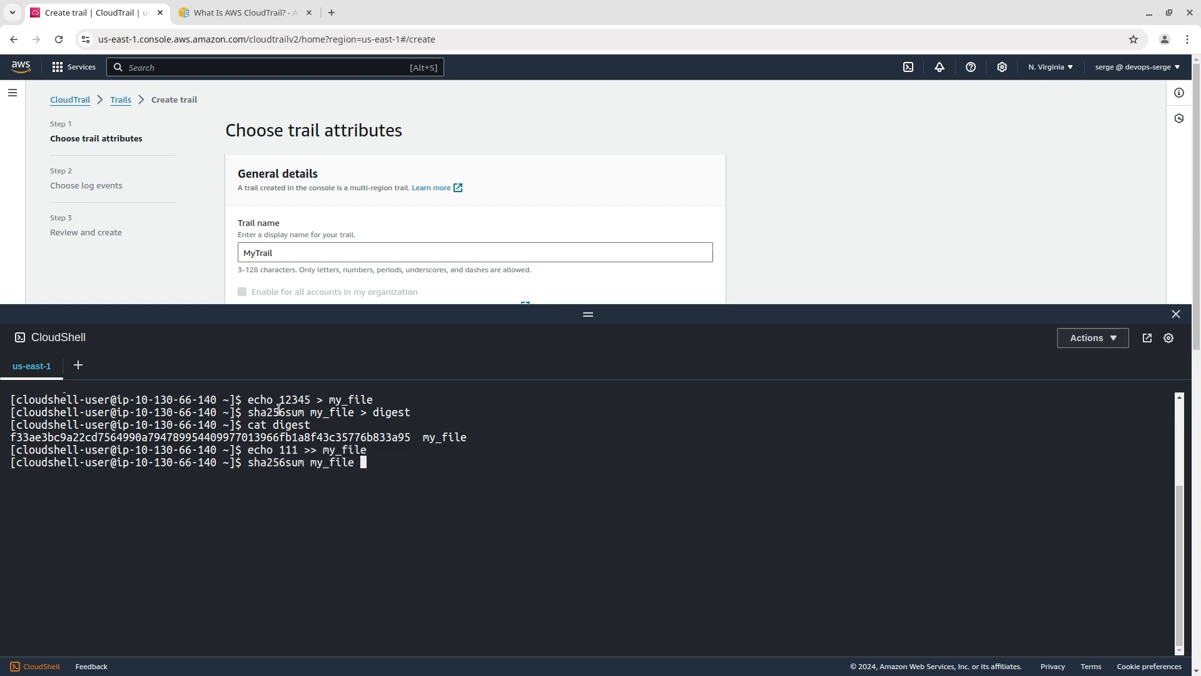
key(Return)
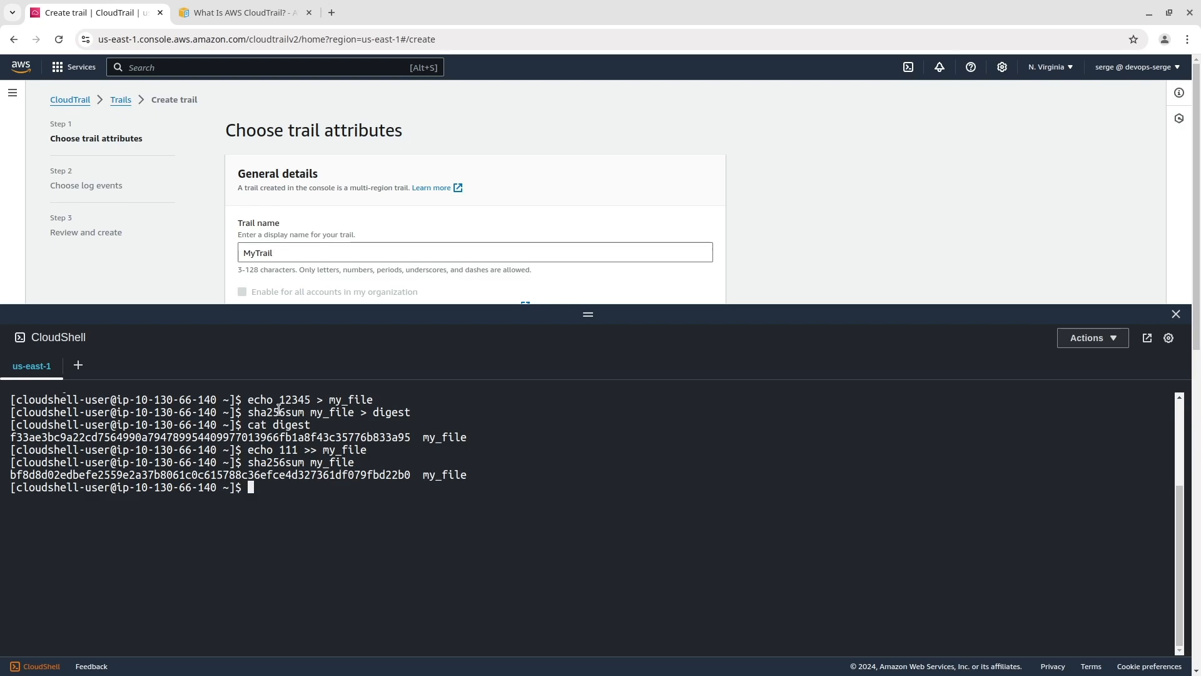
click(1176, 313)
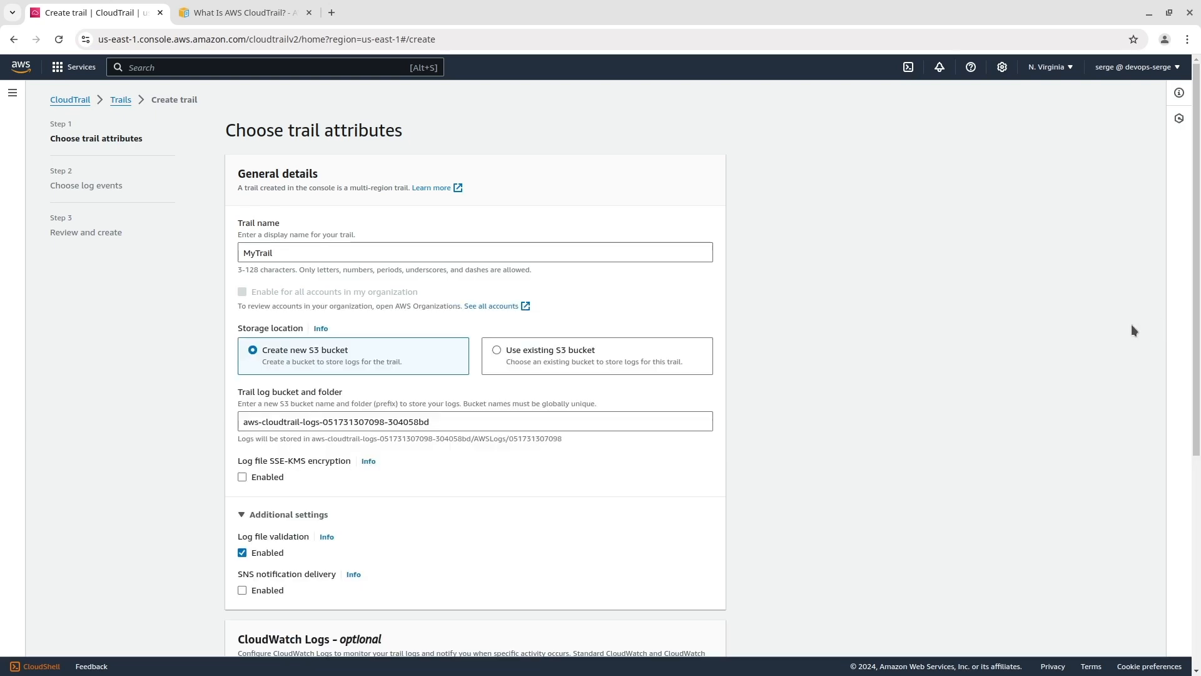
- Create the trail, keeping log file validation enabled and management events with Read and Write API activity
scroll(305, 551, down, 5)
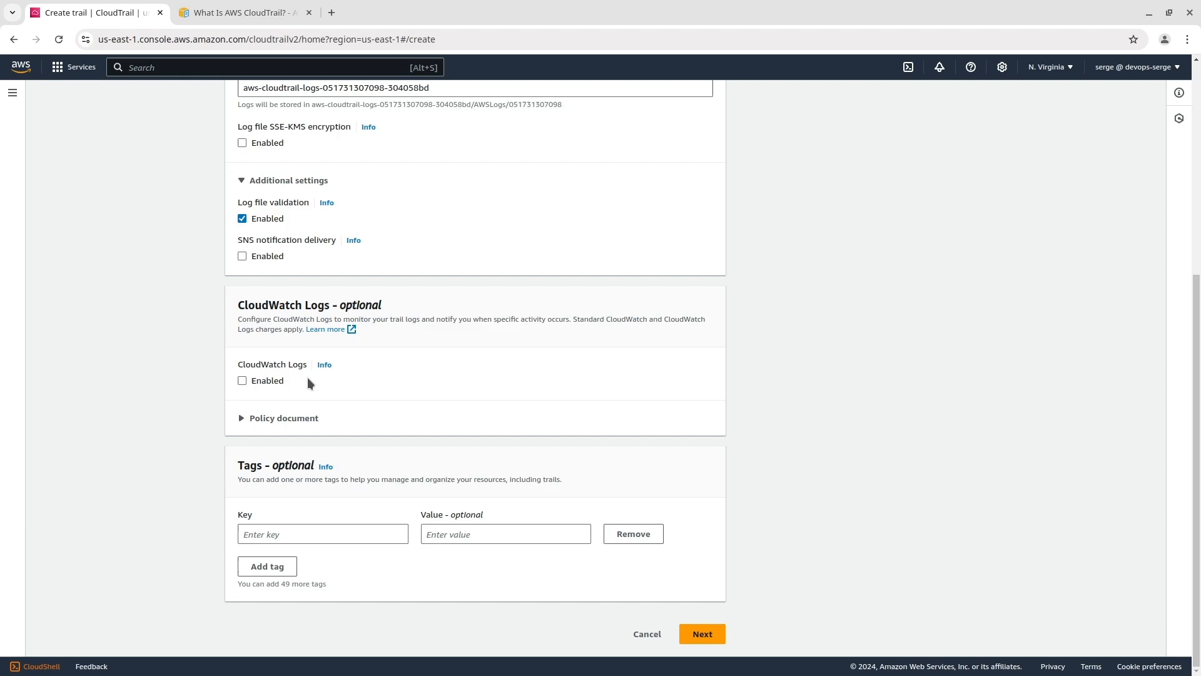
click(703, 631)
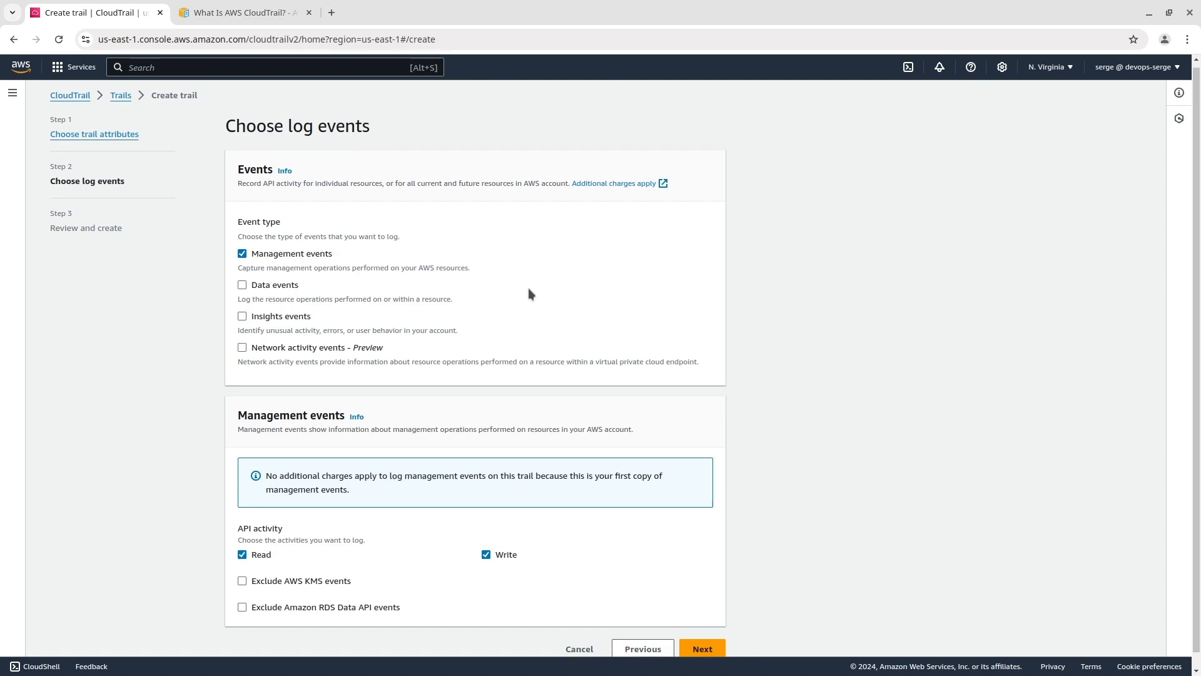
scroll(528, 291, down, 1)
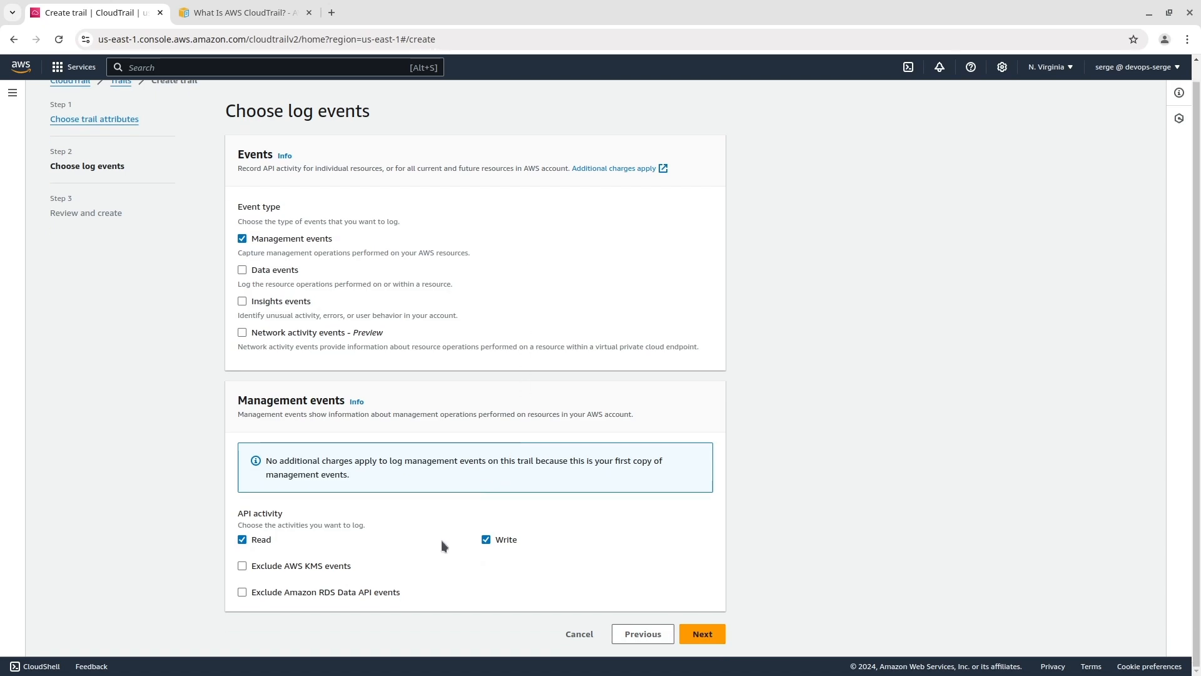
click(702, 633)
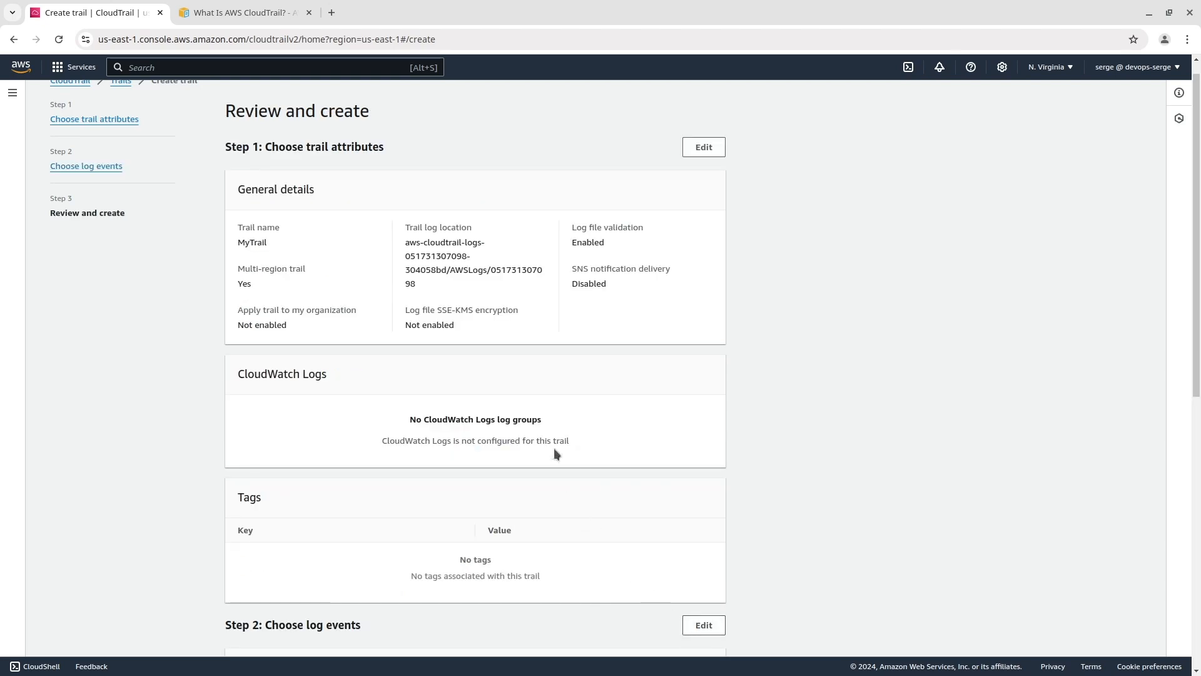
scroll(551, 439, down, 8)
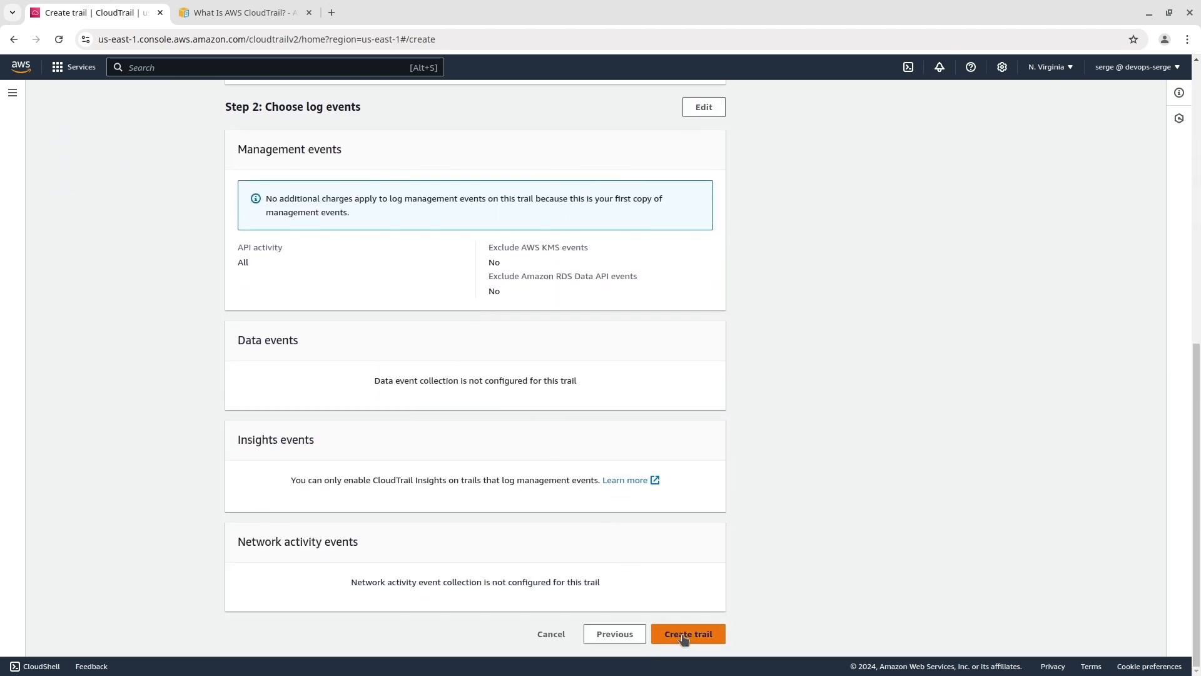
click(681, 633)
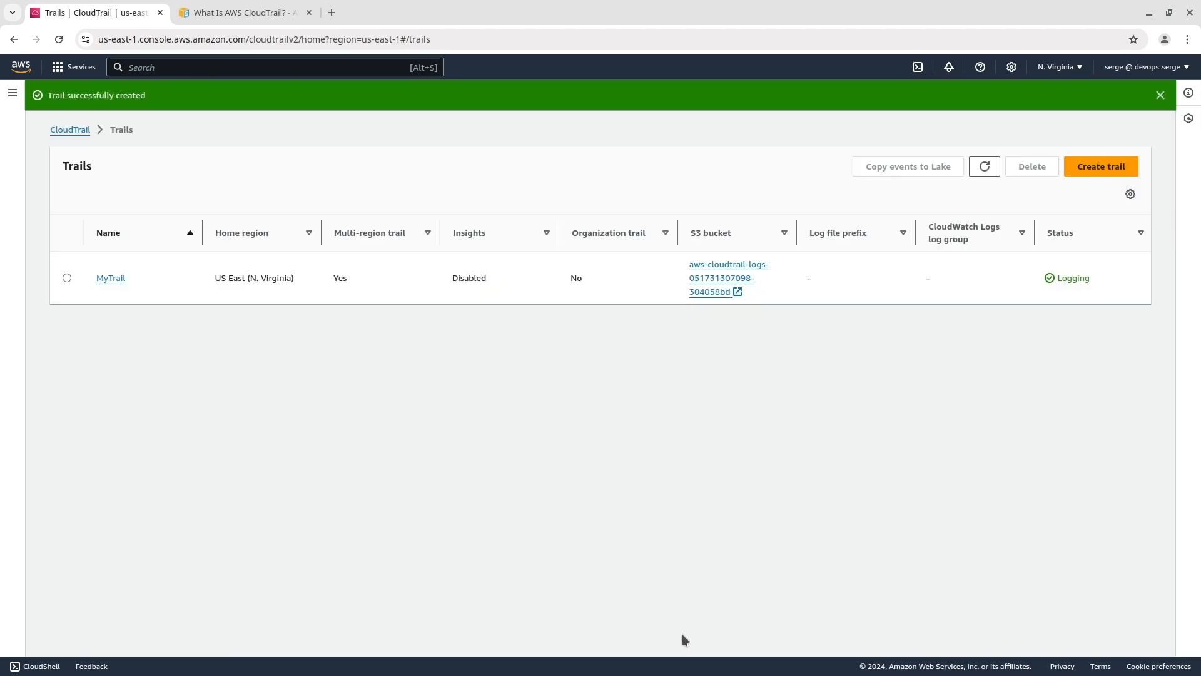
- Open the S3 service in a new browser tab and open the bucket that stores the CloudTrail logs
key(alt+s)
text(s3)
ctrl+click(279, 161)
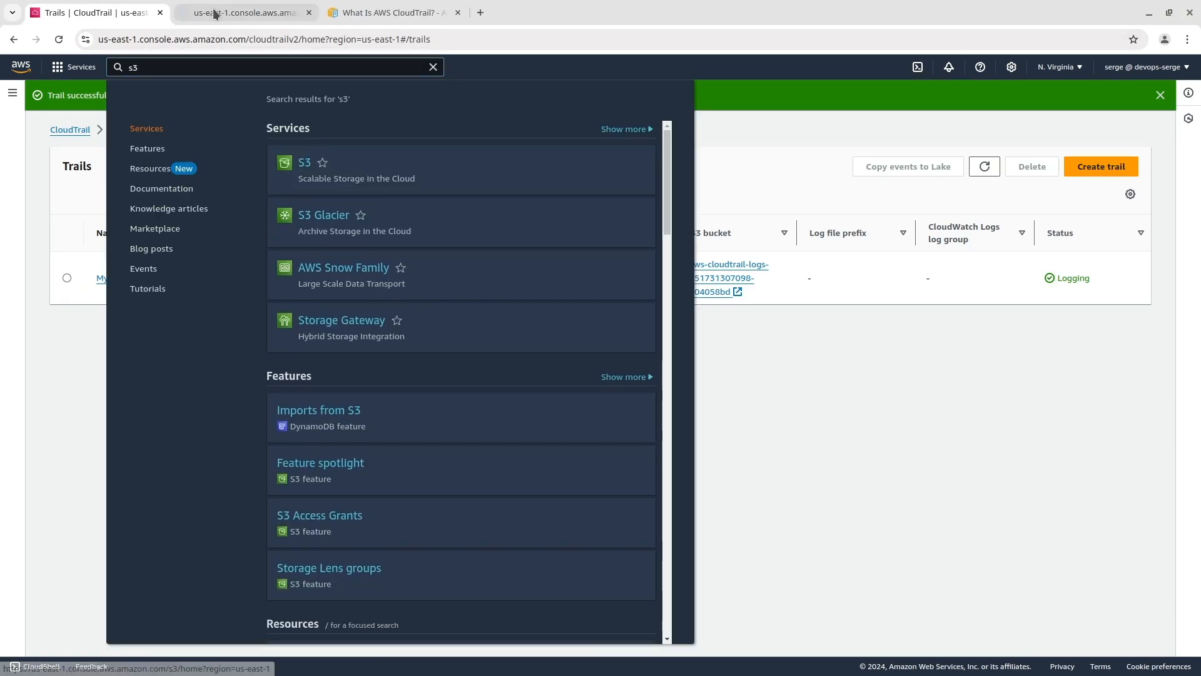
click(214, 13)
click(347, 343)
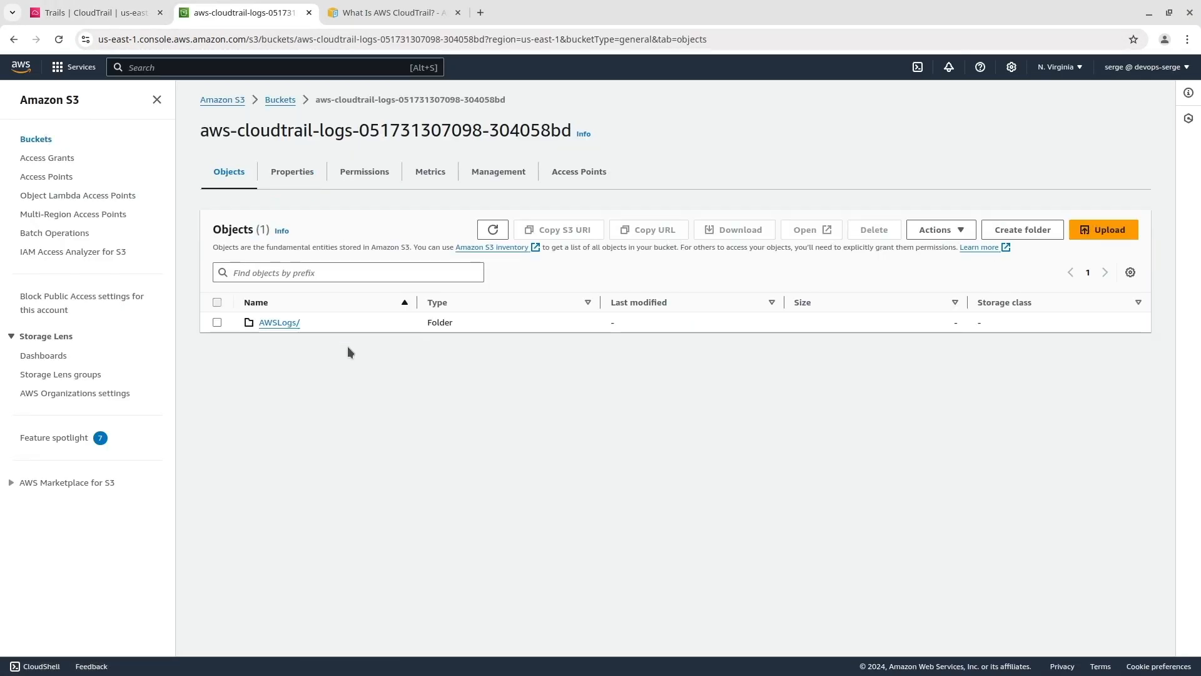
- Open the CloudTrail folder under the account's folder in AWSLogs and refresh its object list
click(279, 322)
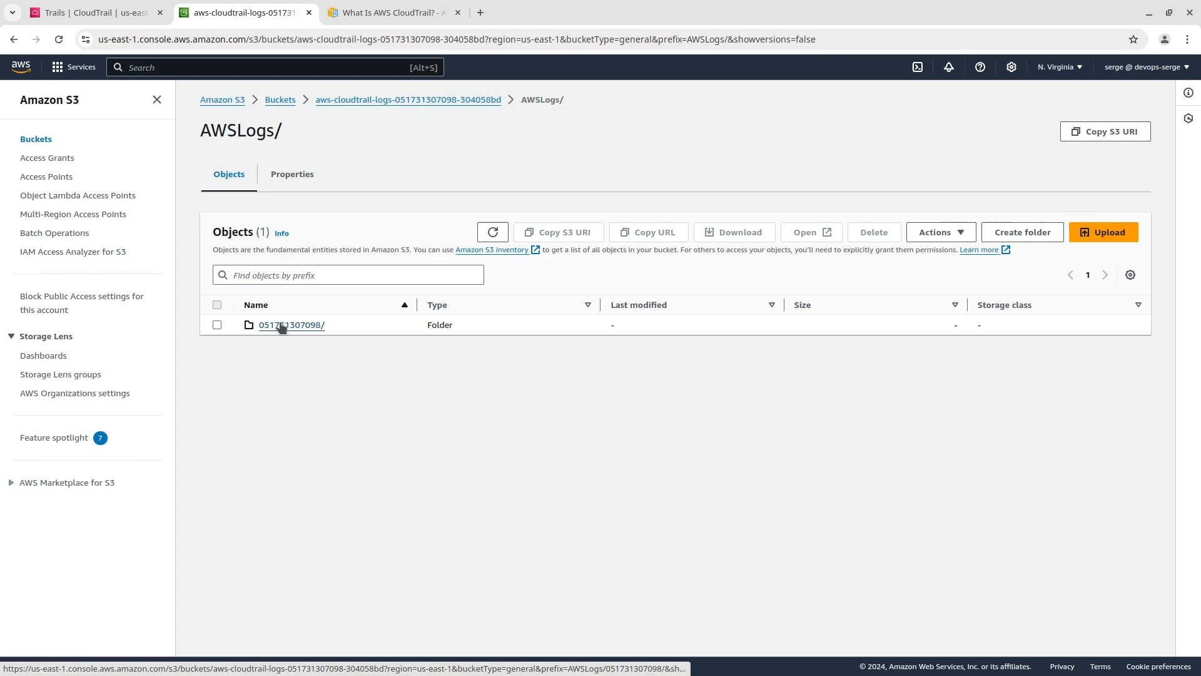
click(280, 323)
click(284, 343)
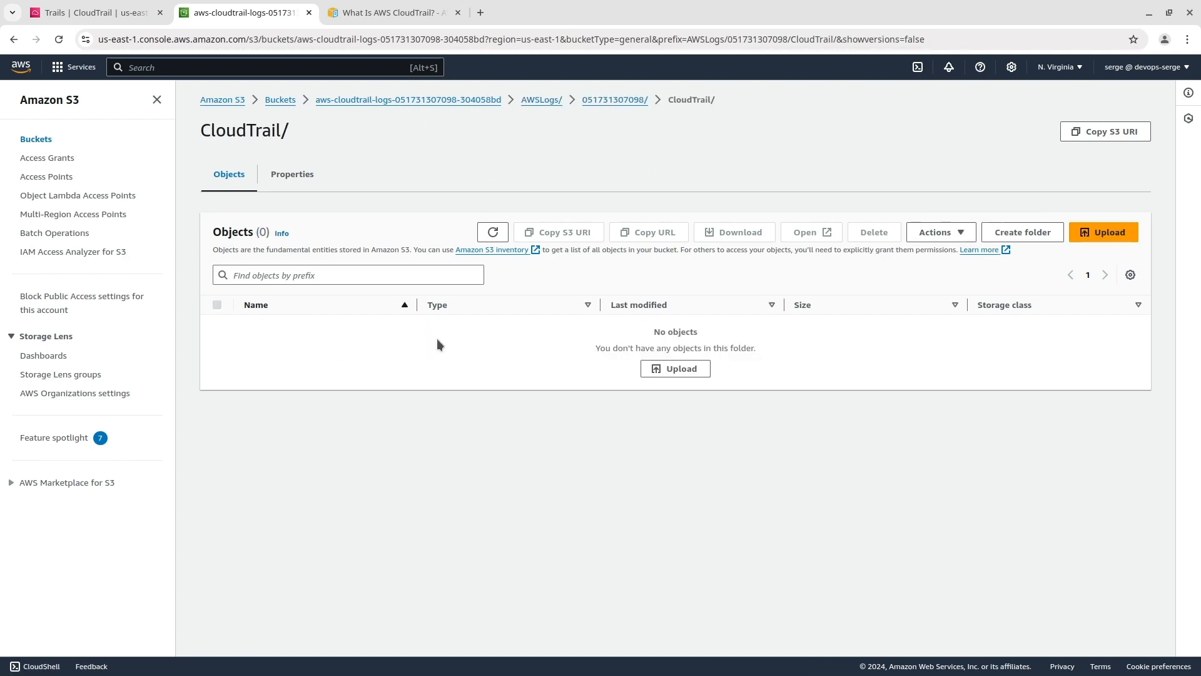
click(493, 233)
click(493, 233)
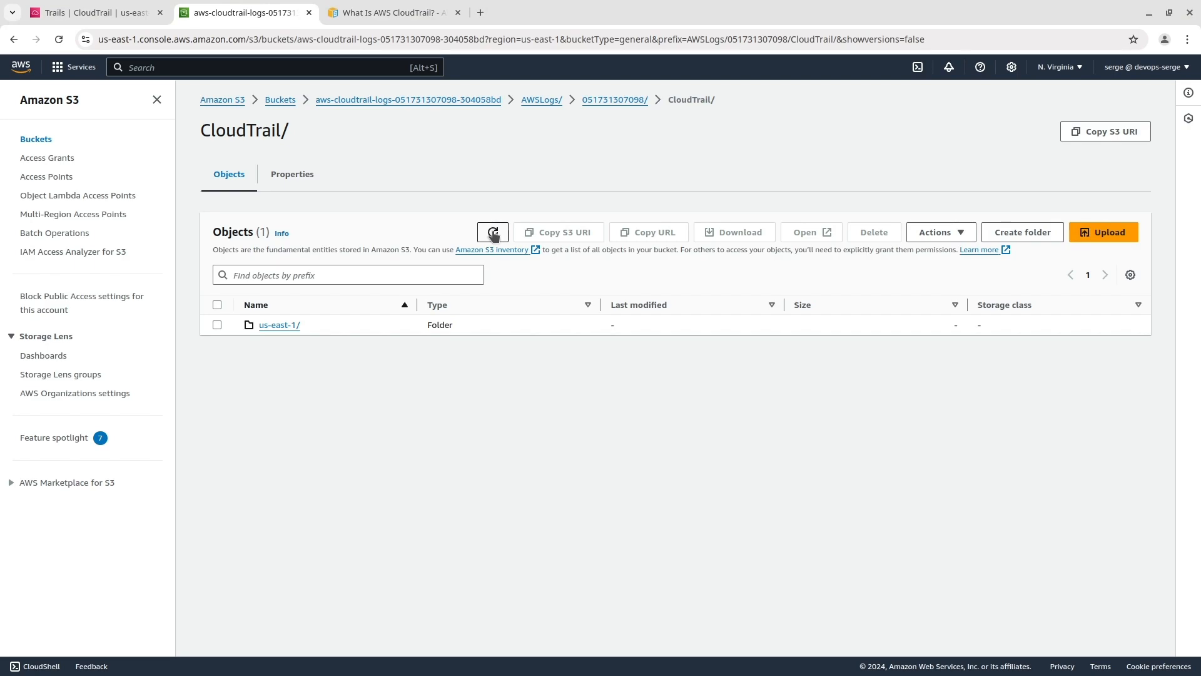
- Browse to the us-east-1/2024/10/05 folder and open the content of its CloudTrail .json.gz log file
click(291, 325)
click(267, 327)
click(265, 325)
click(267, 325)
click(267, 326)
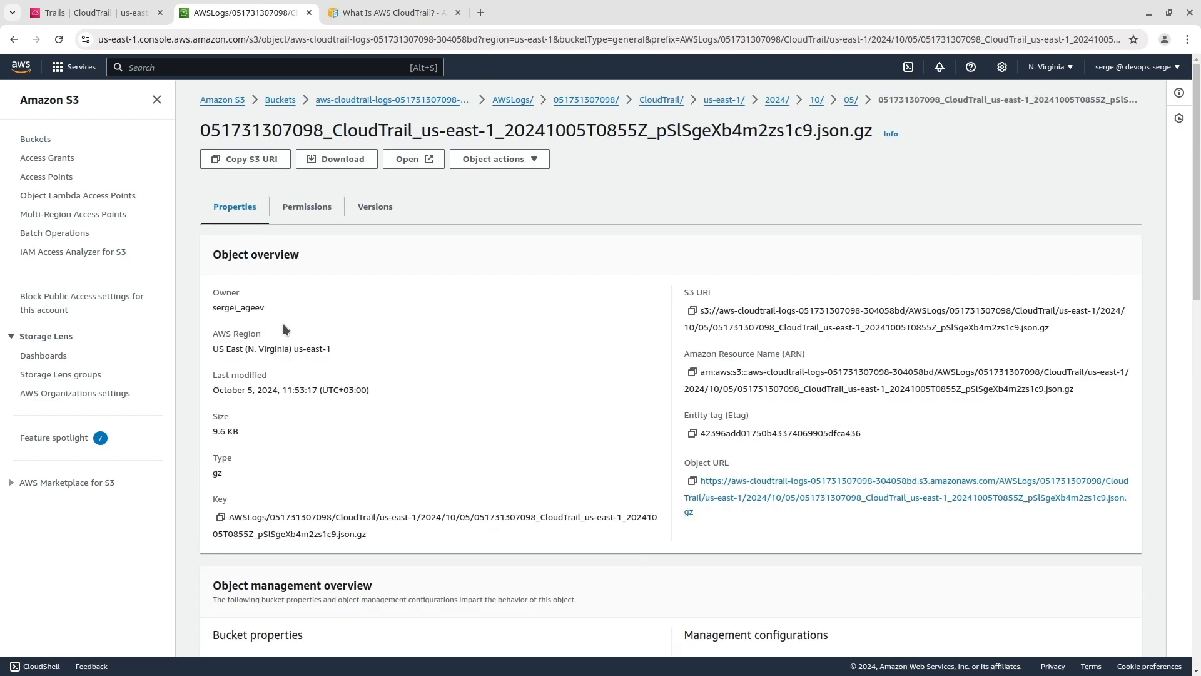
click(407, 159)
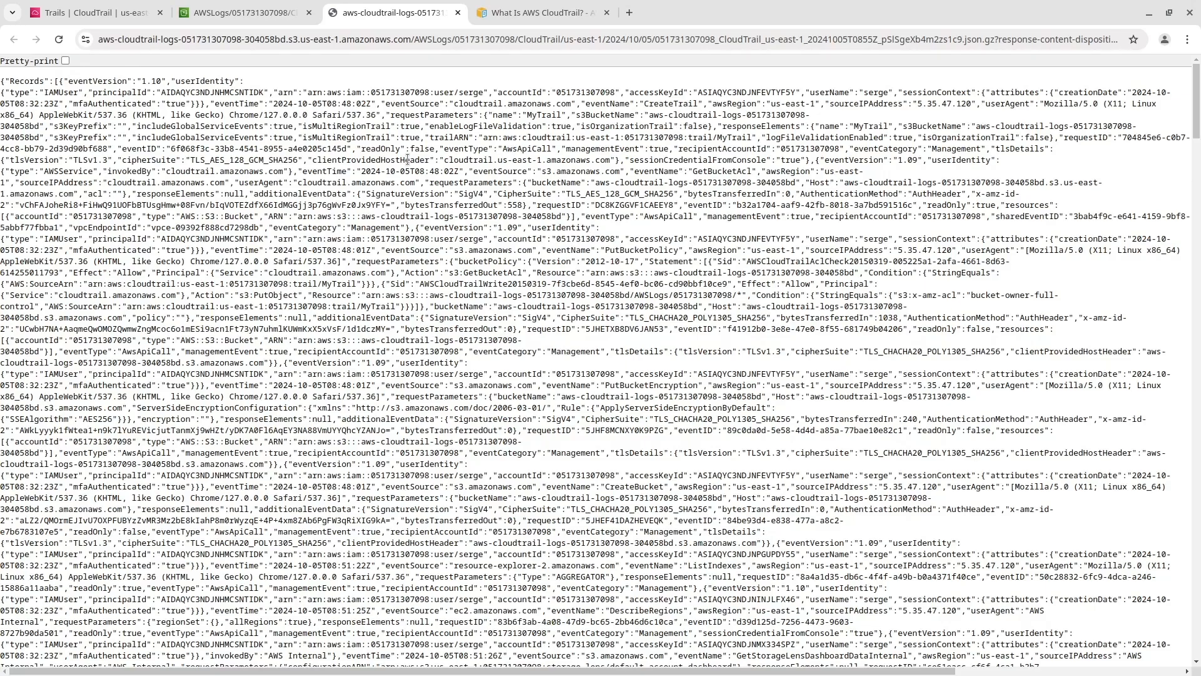
- Configure a CloudTrail Lake event data store named mydatastore with one-year extendable retention pricing and a 1 year retention period
click(103, 14)
click(16, 97)
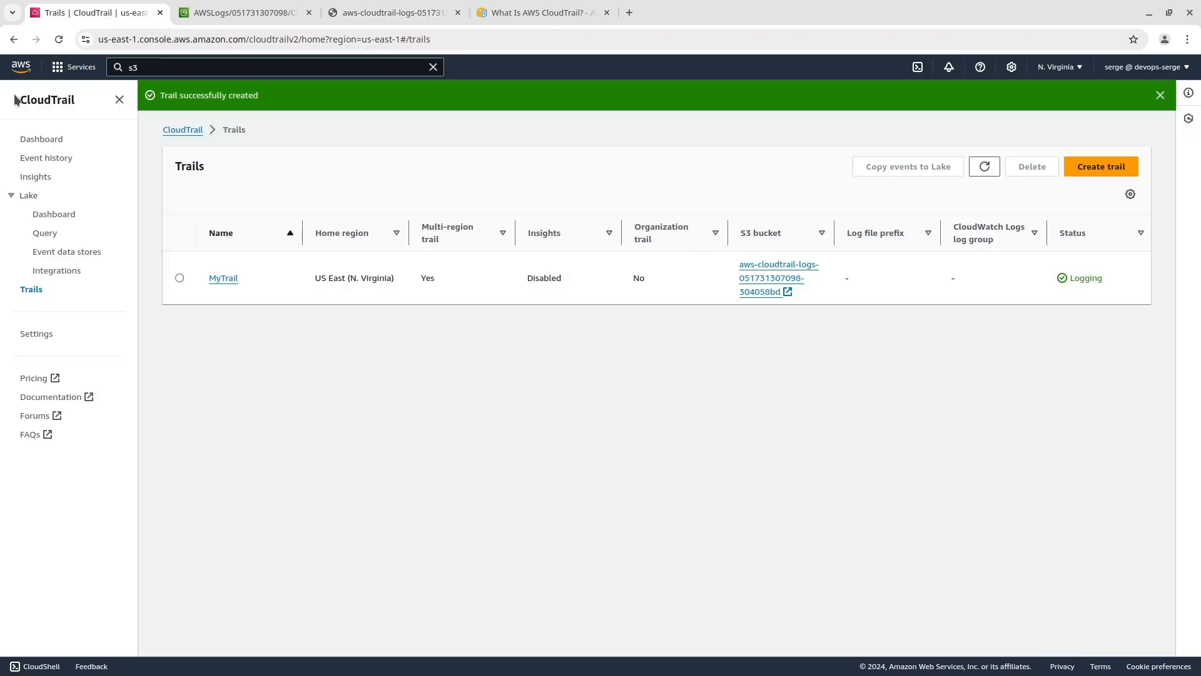
click(29, 196)
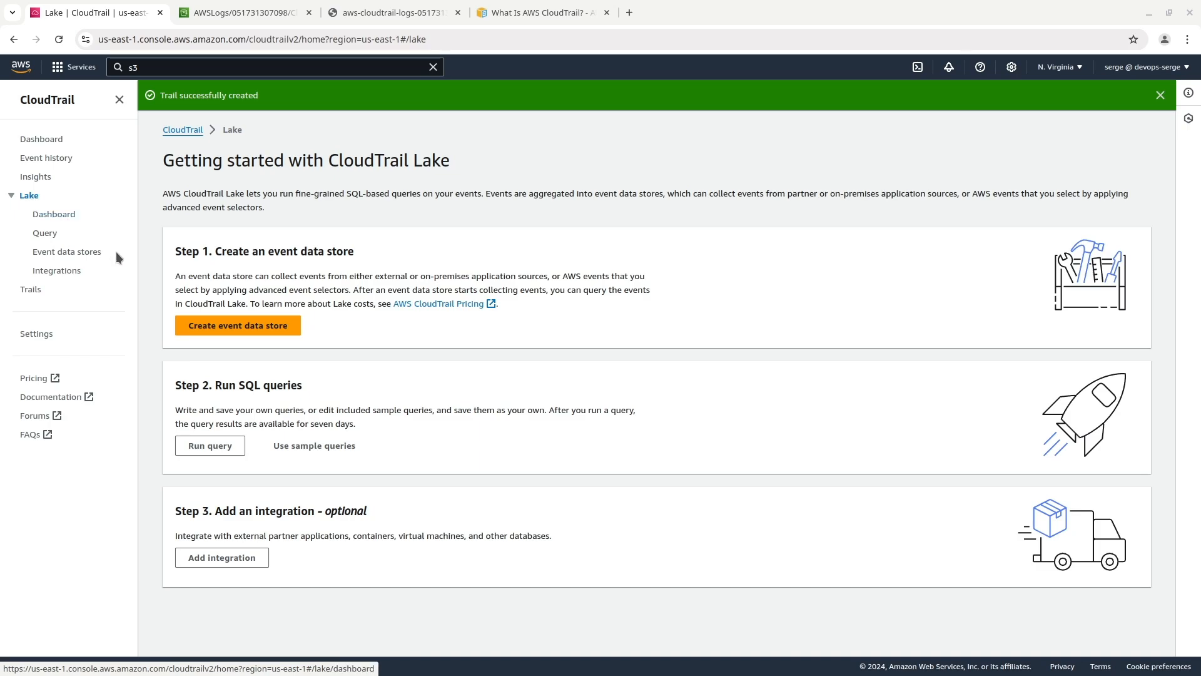
click(233, 325)
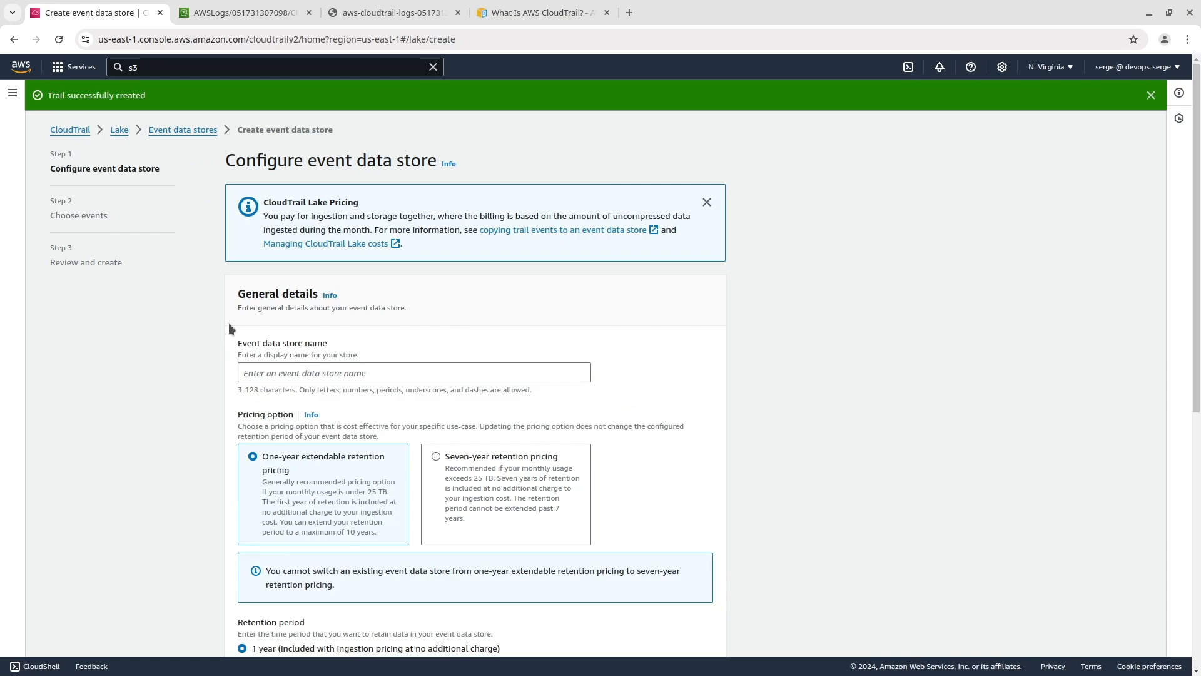
text(mydatastore)
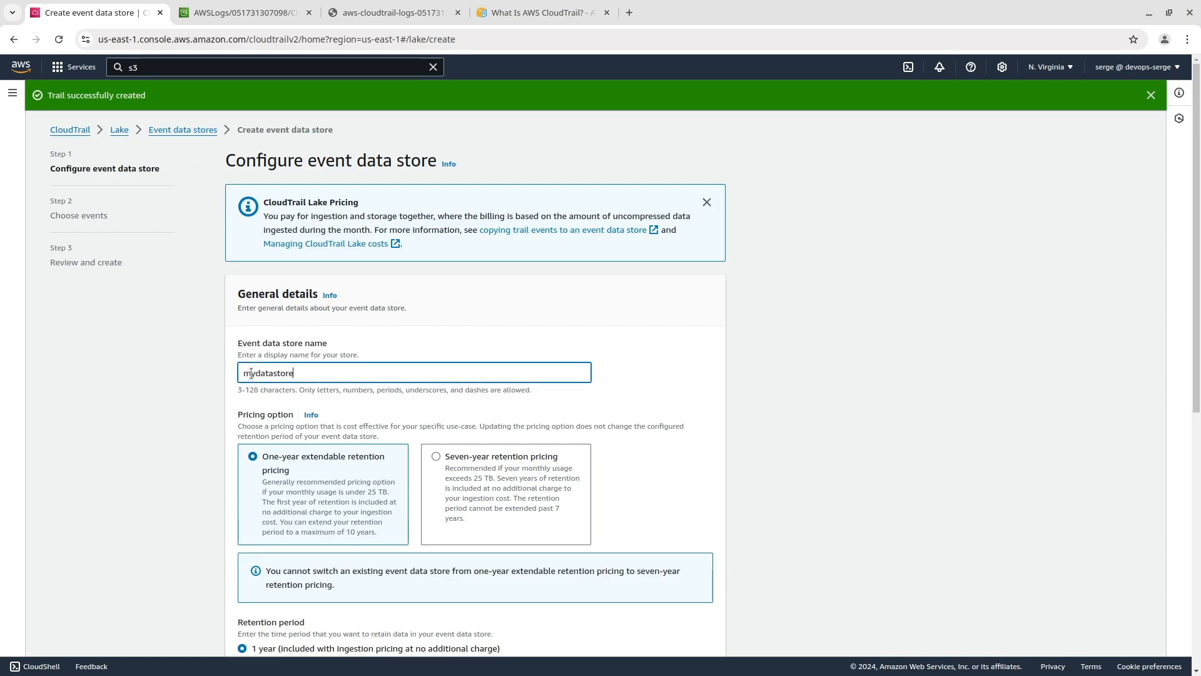
scroll(364, 252, down, 3)
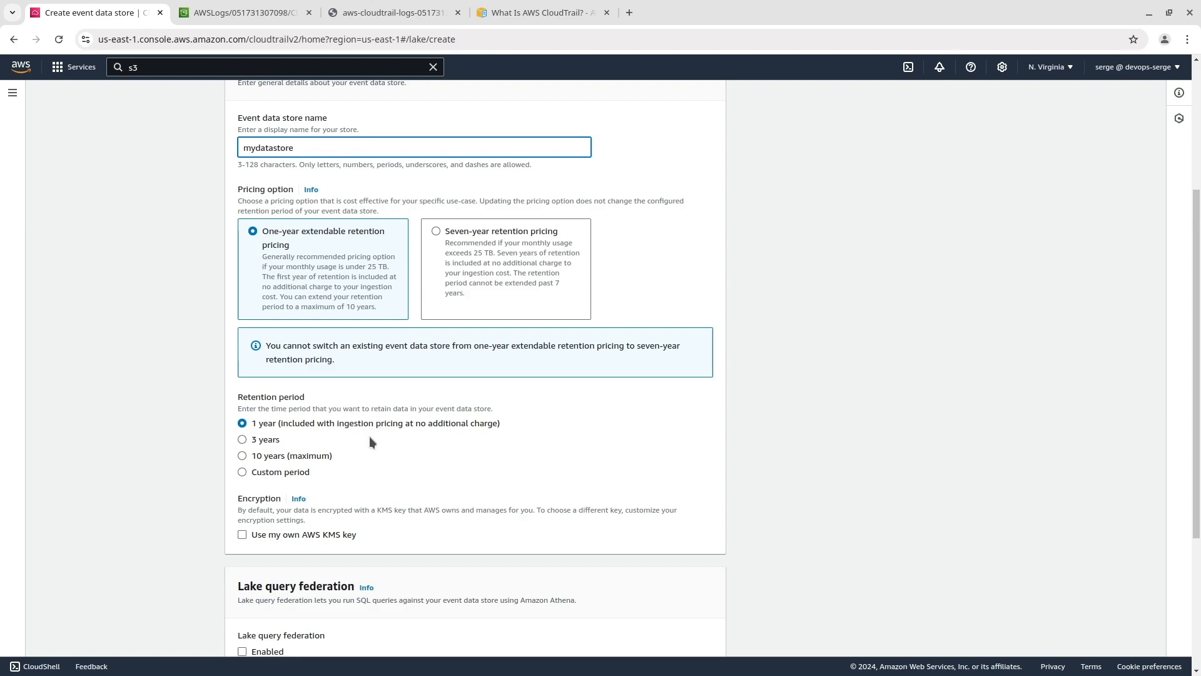
scroll(369, 437, down, 4)
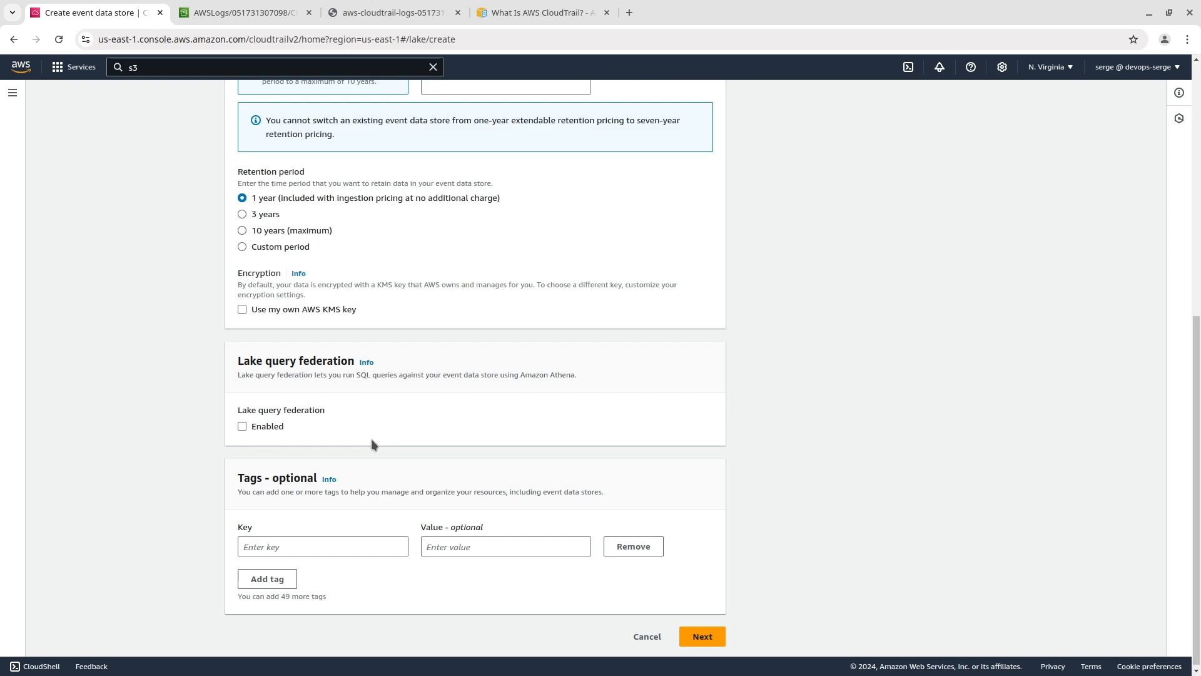
click(693, 636)
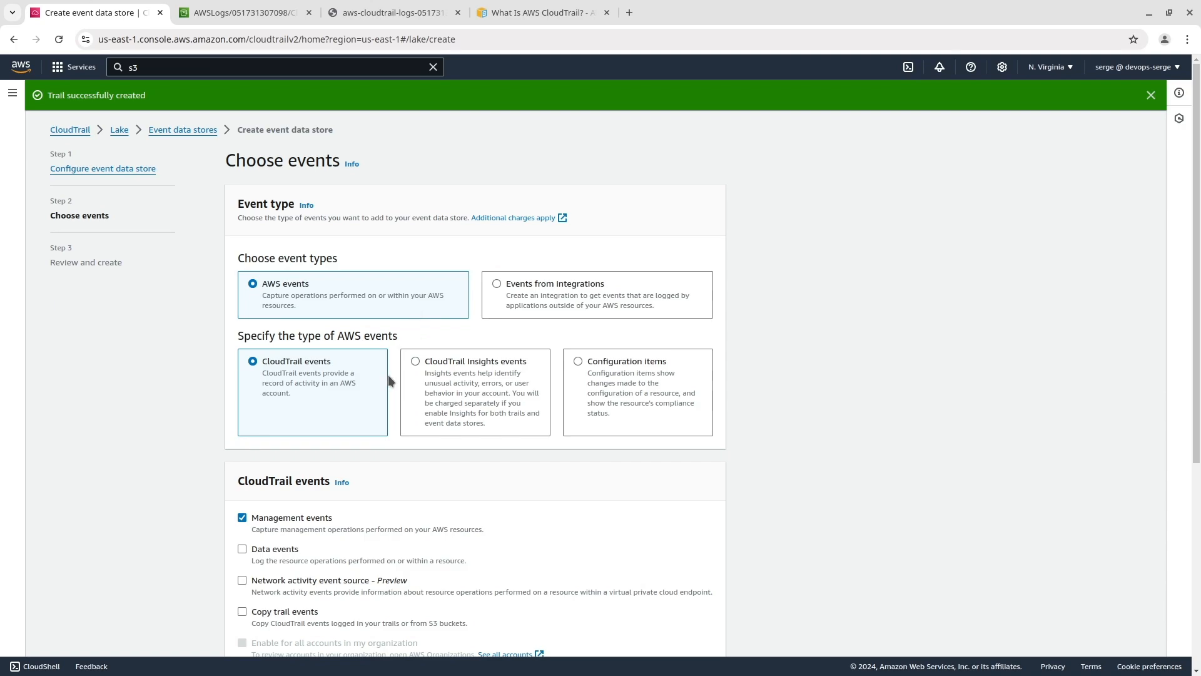
- Create the event data store, keeping CloudTrail management events with Read and Write API activity
scroll(371, 410, down, 4)
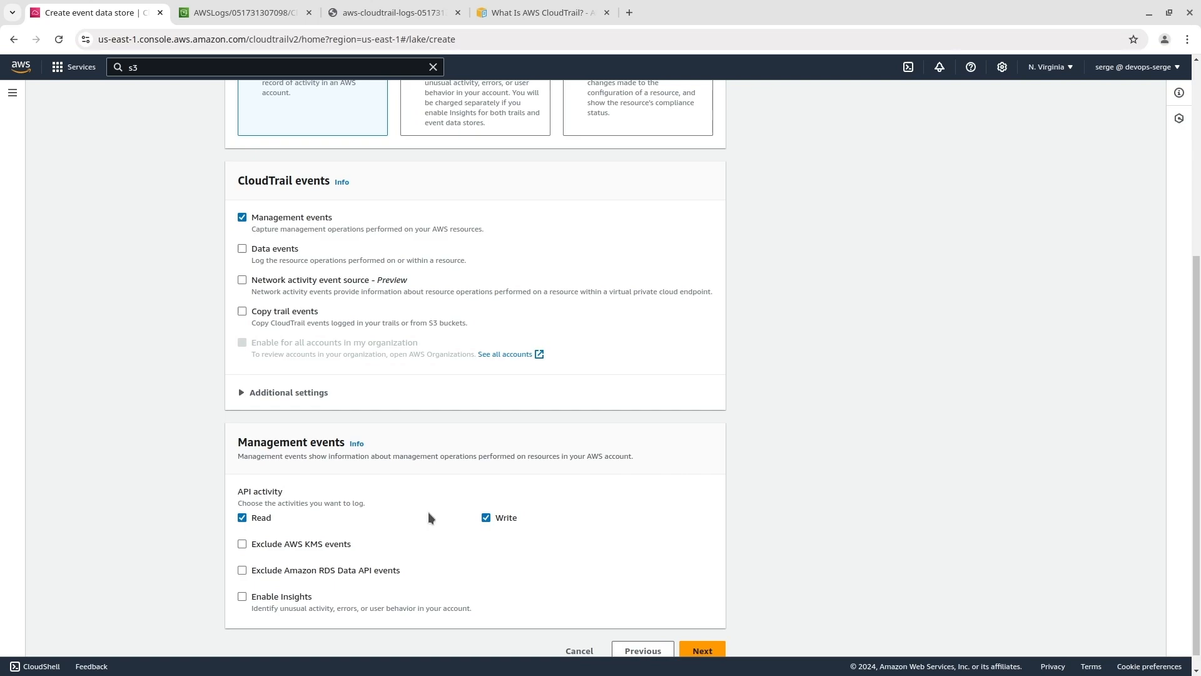
click(702, 650)
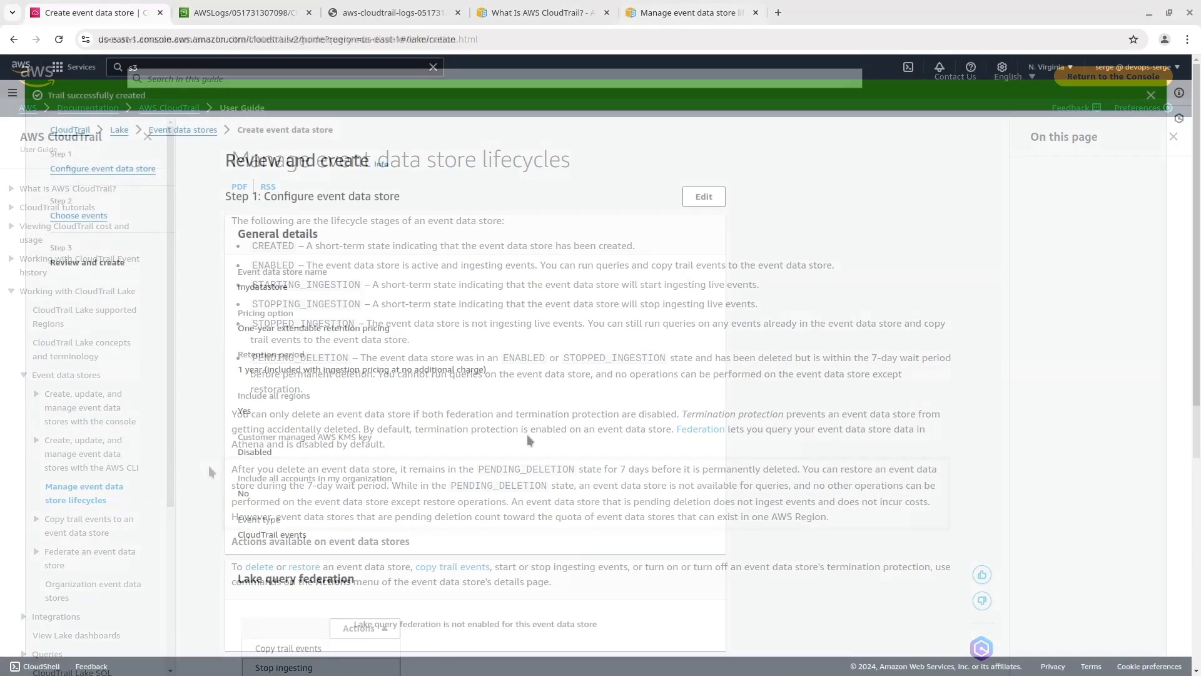
scroll(527, 440, down, 8)
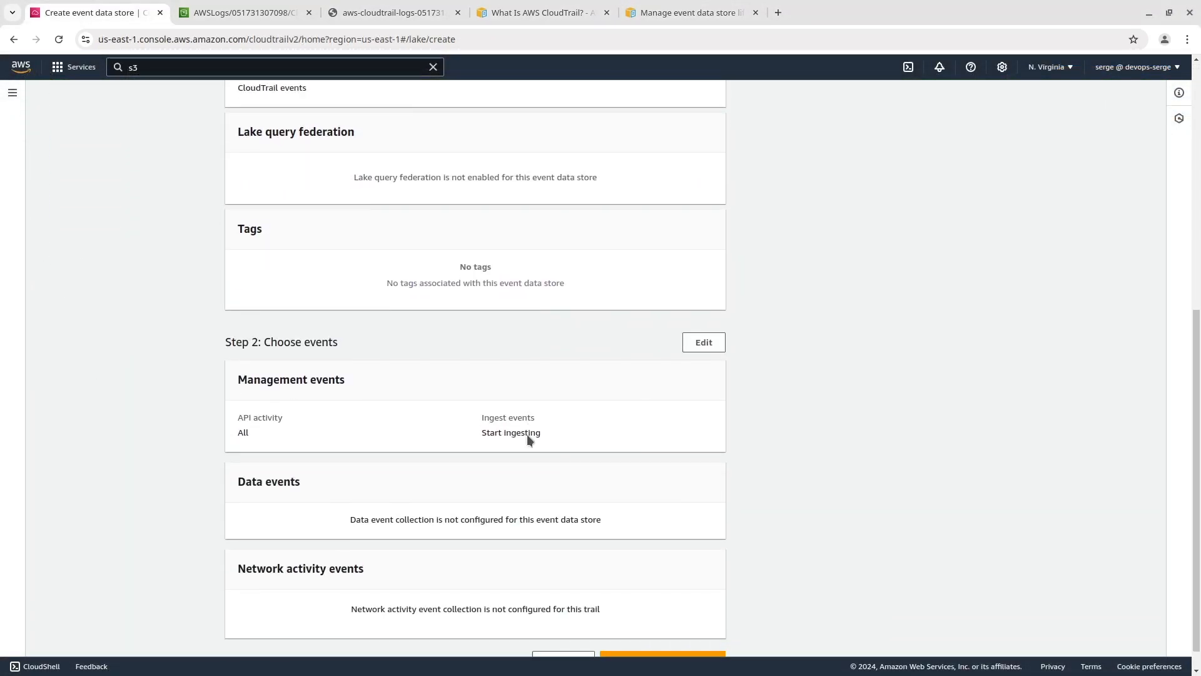
click(646, 639)
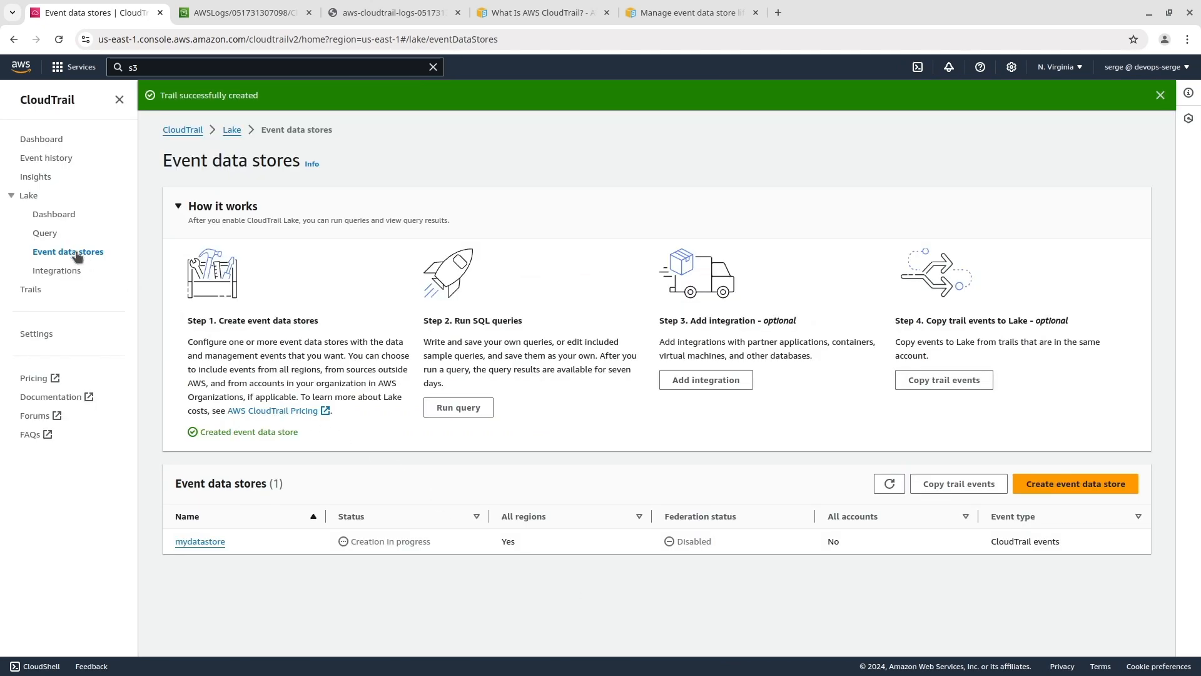
- In the Lake query editor, write a SELECT * query on the mydatastore event data store ID with LIMIT 5
click(47, 236)
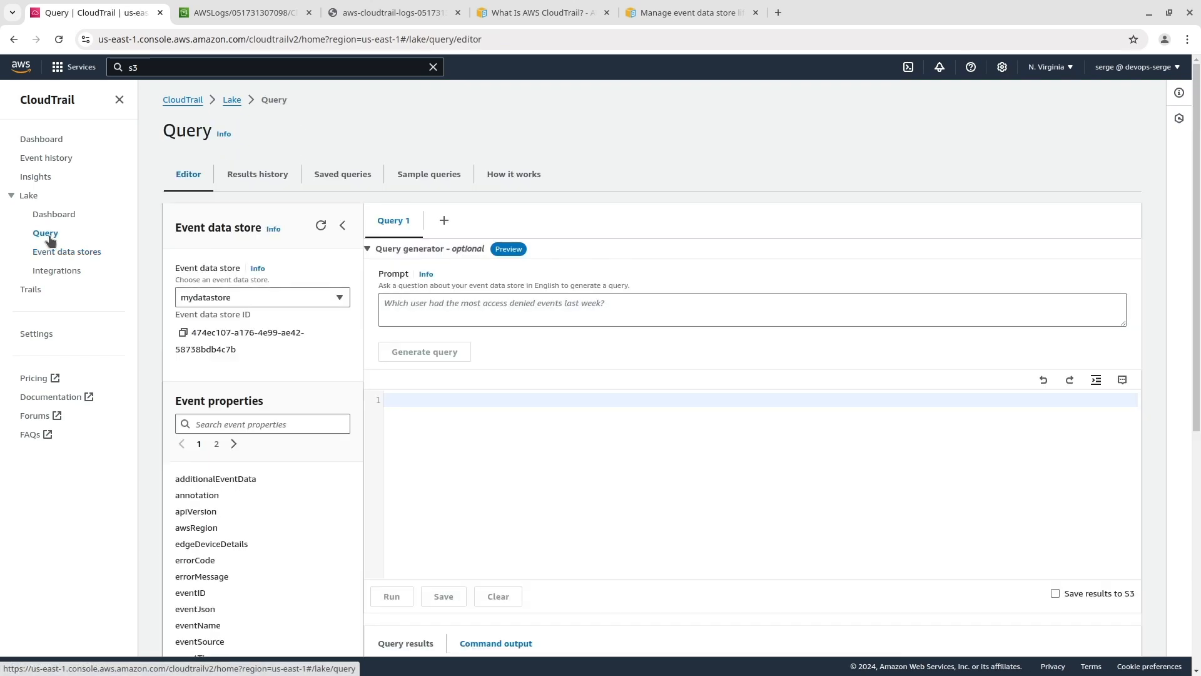
click(427, 400)
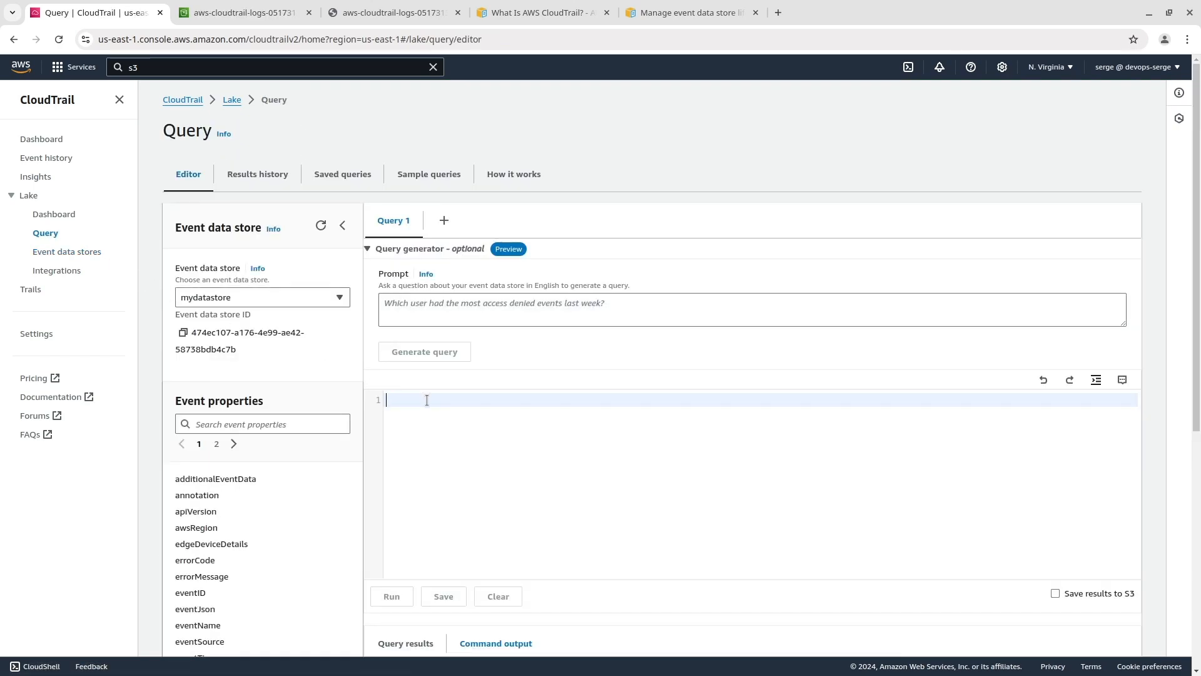
text(SELECT * FROM)
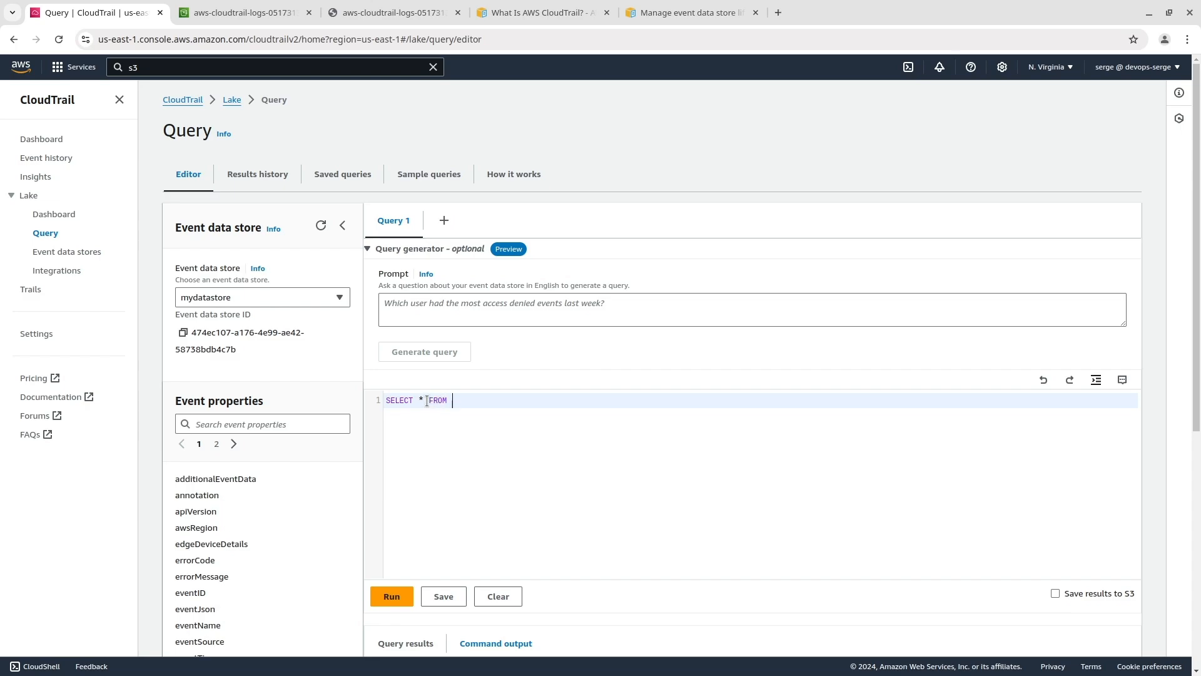
click(182, 334)
click(477, 403)
key(ctrl+v)
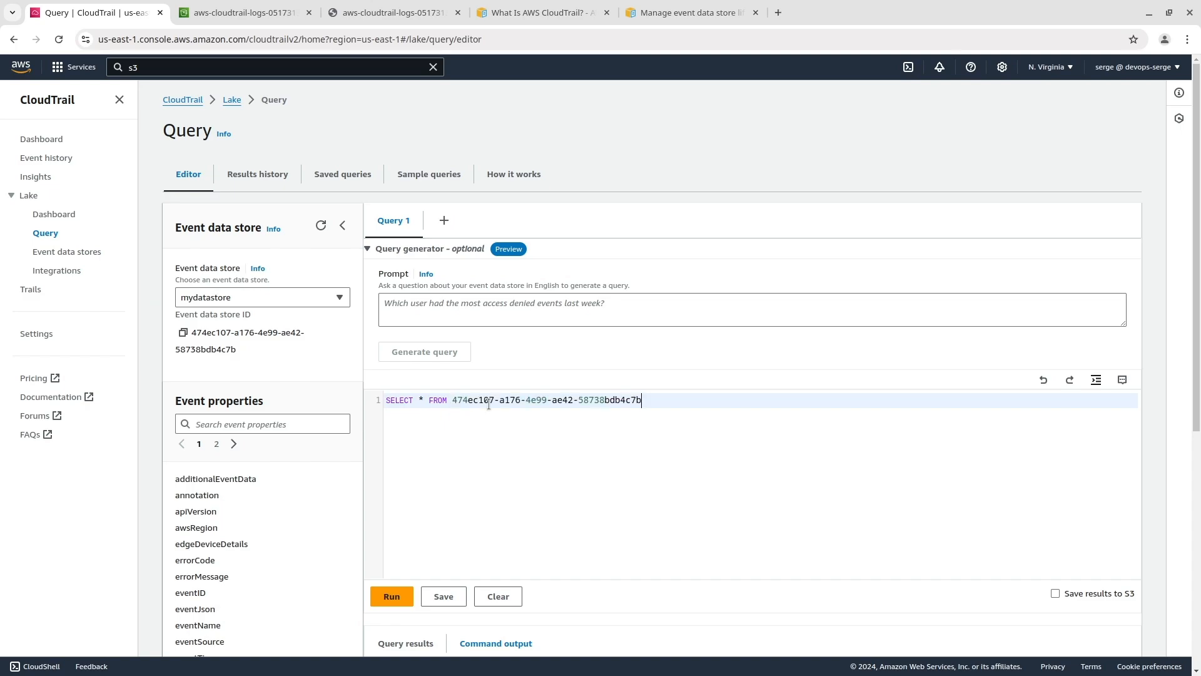
text(LIMIT 5;)
- Run the query and display the returned event records
click(392, 597)
scroll(374, 476, down, 3)
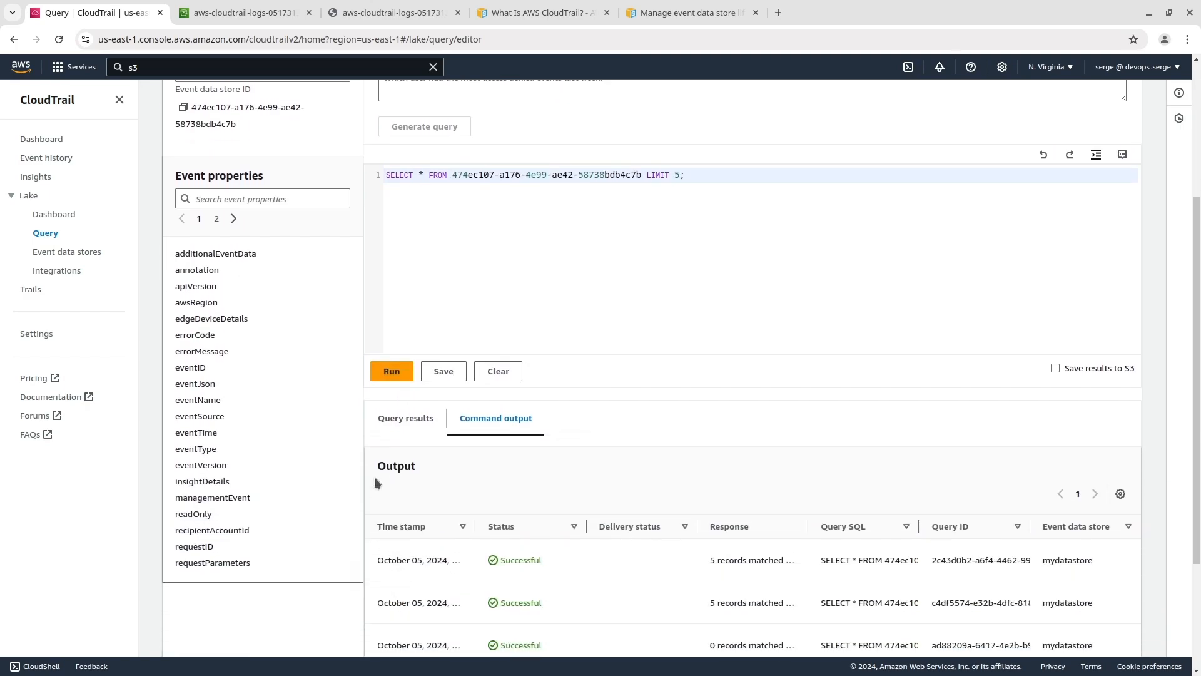
click(398, 424)
scroll(399, 425, down, 2)
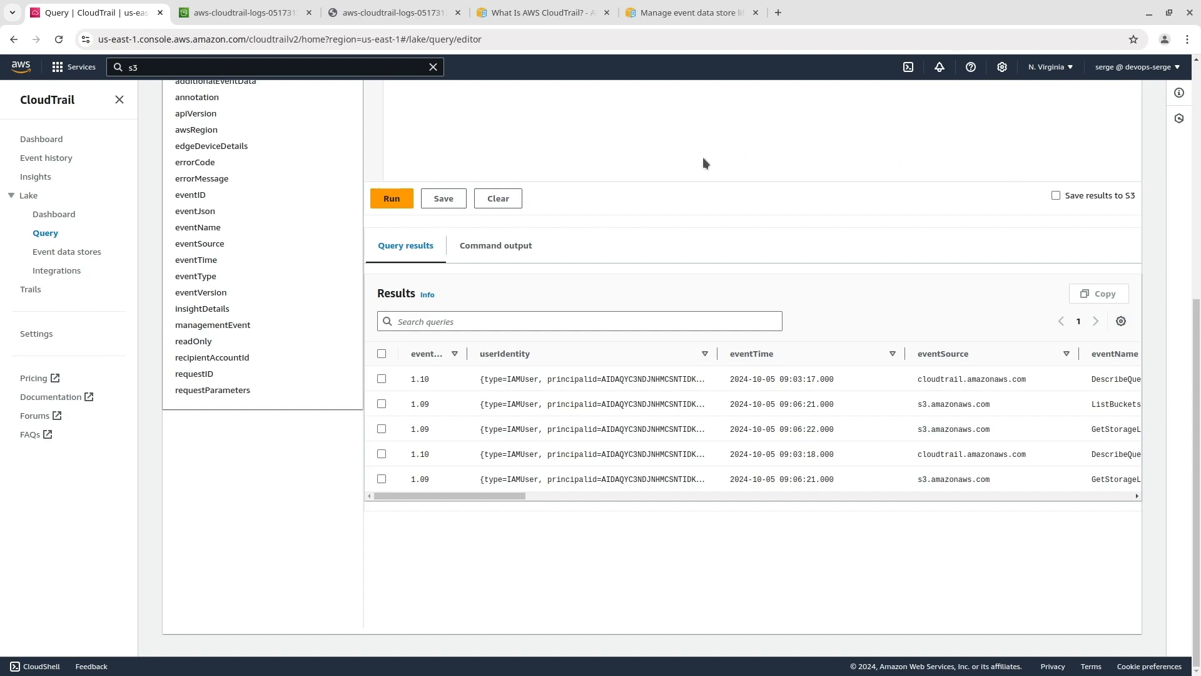
- Save the query with the name myq and the description myq
click(431, 201)
click(458, 317)
text(myq)
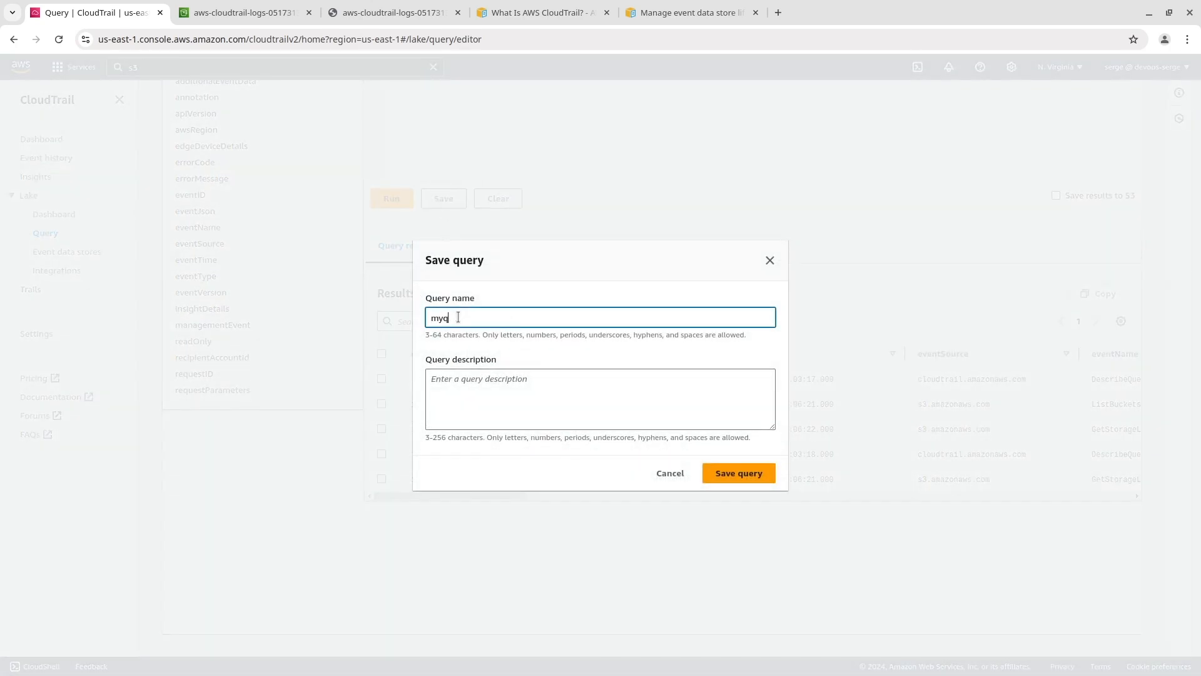
click(725, 473)
click(485, 388)
text(myq)
click(726, 470)
- Review the results history and saved queries, and load the sample query Investigate who called an API into the editor
scroll(684, 265, up, 6)
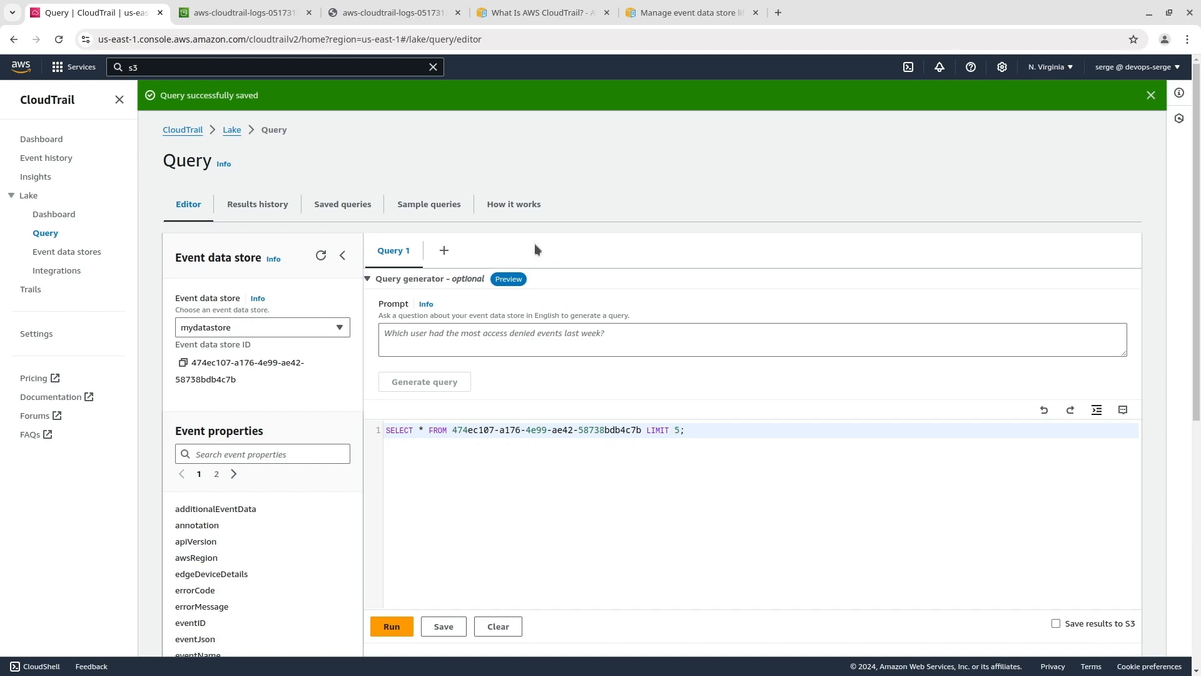
click(270, 204)
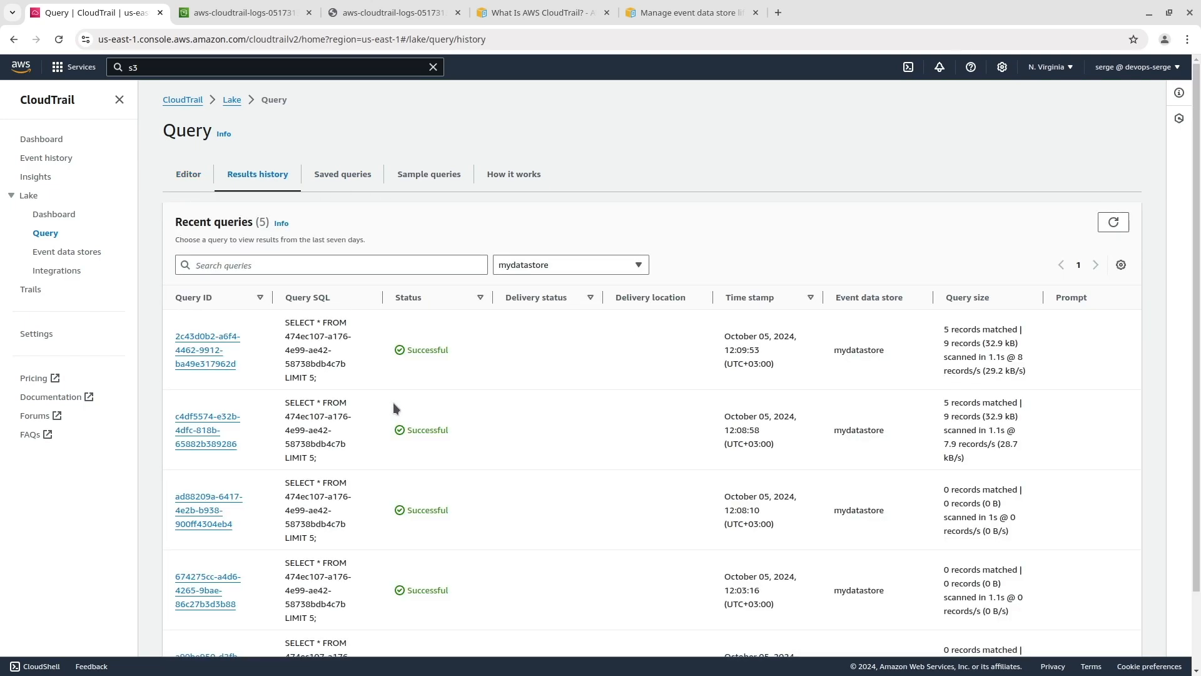
click(342, 174)
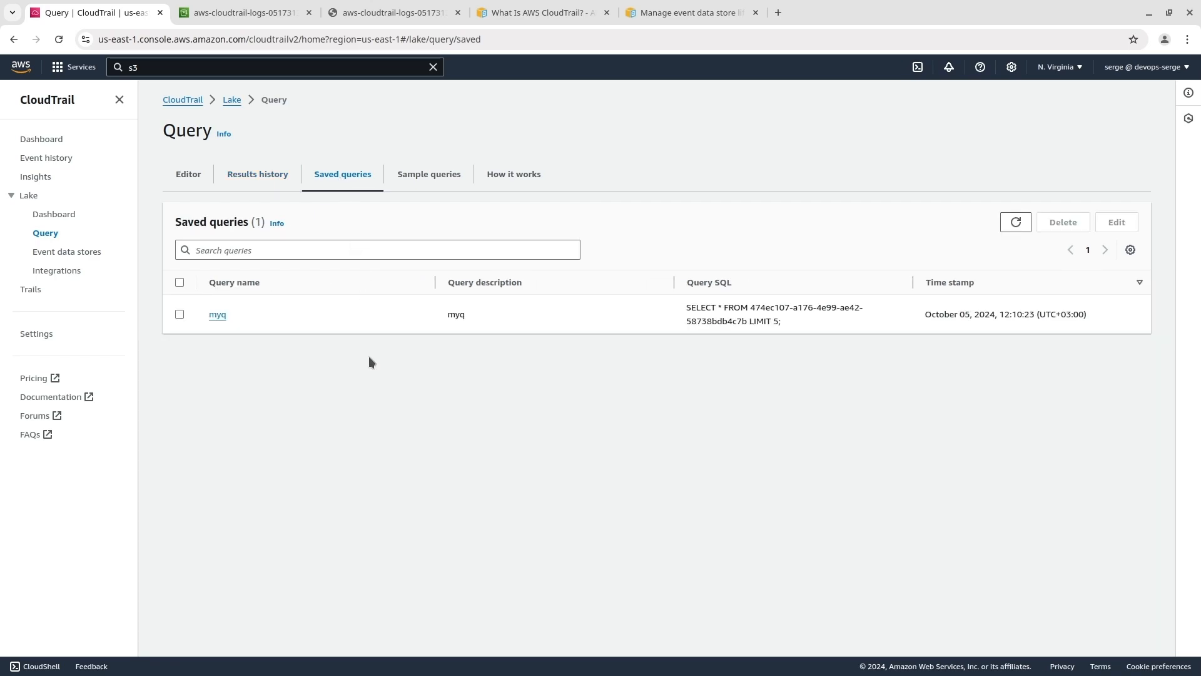
click(440, 176)
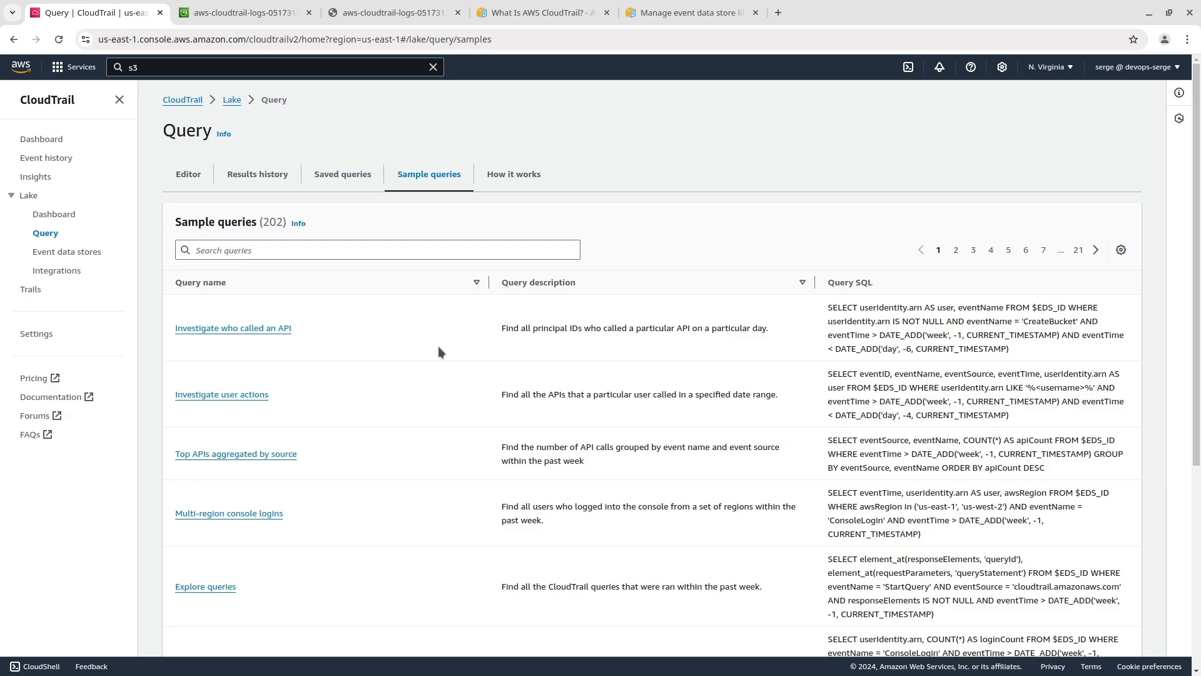
click(275, 328)
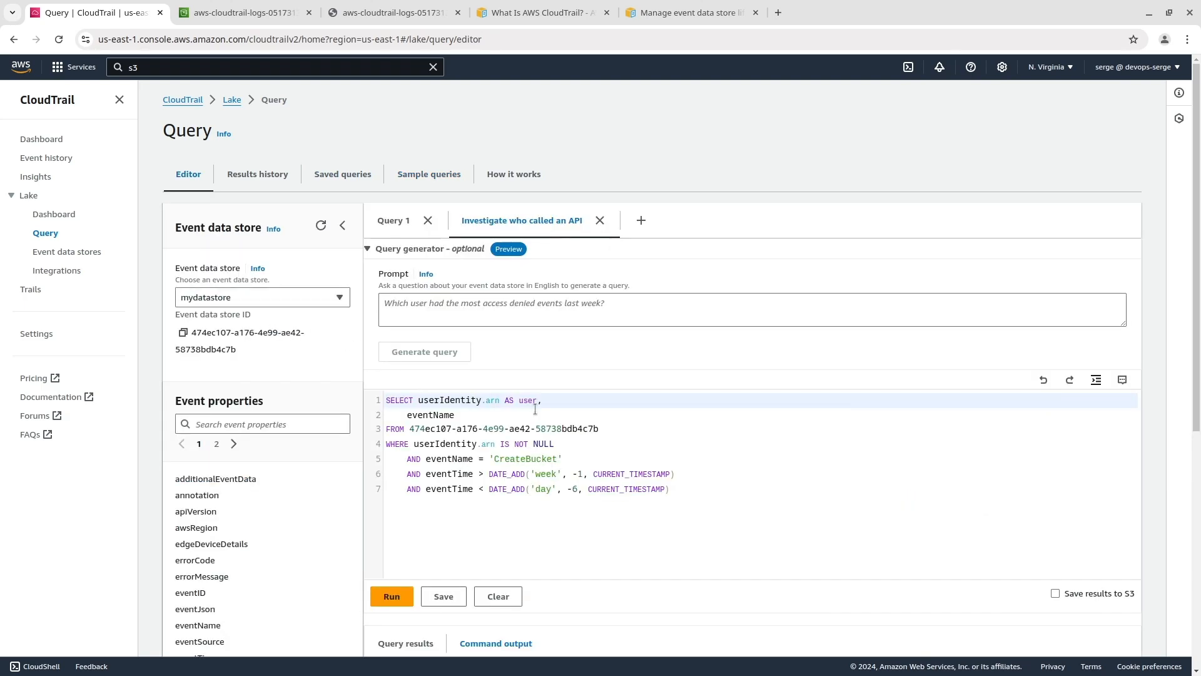
- Run the Lake dashboard's Overview queries on mydatastore for the last 1 day and view the charts
click(65, 218)
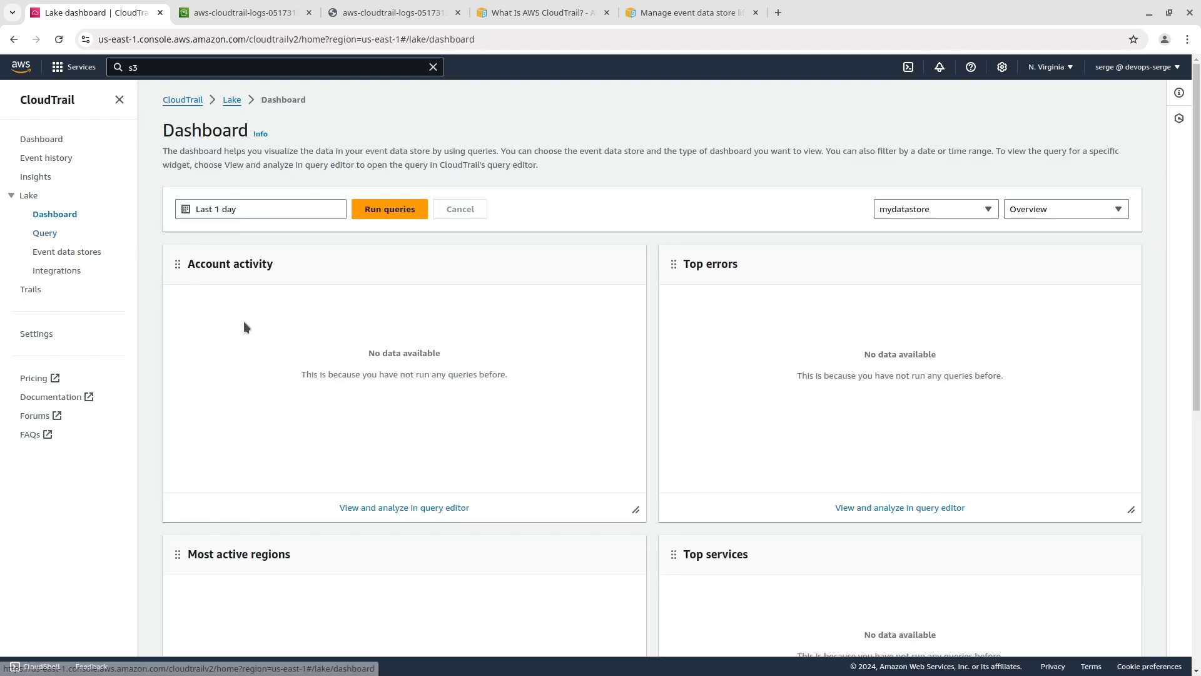
click(392, 209)
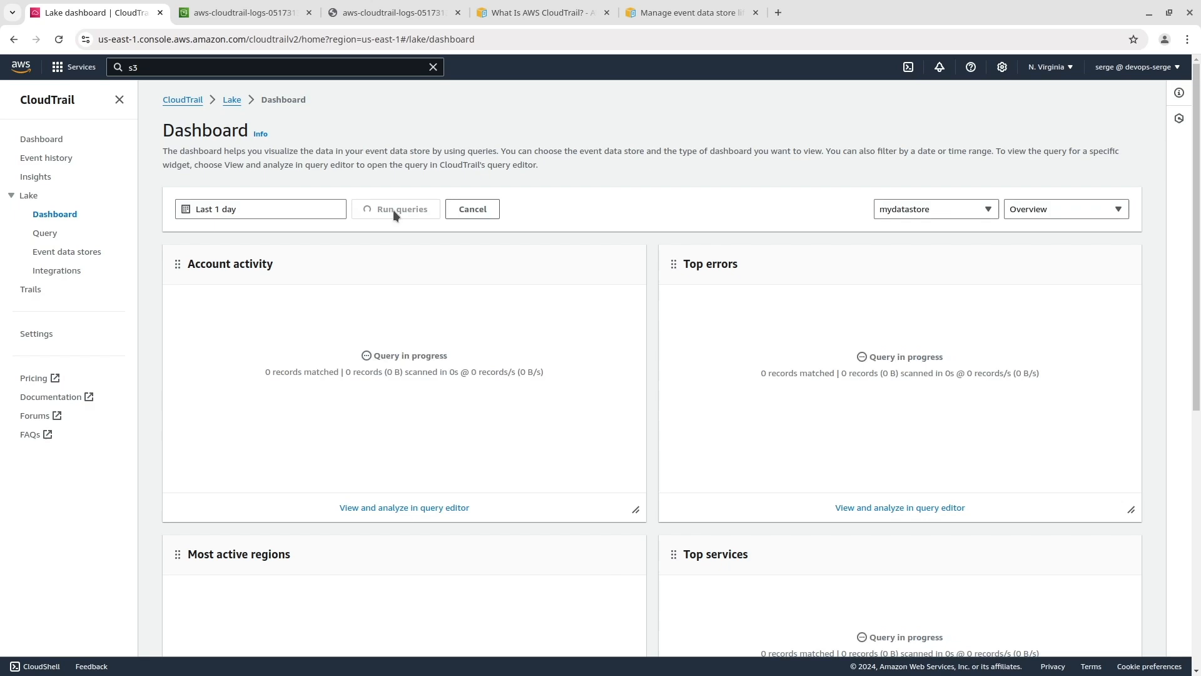
scroll(446, 323, down, 3)
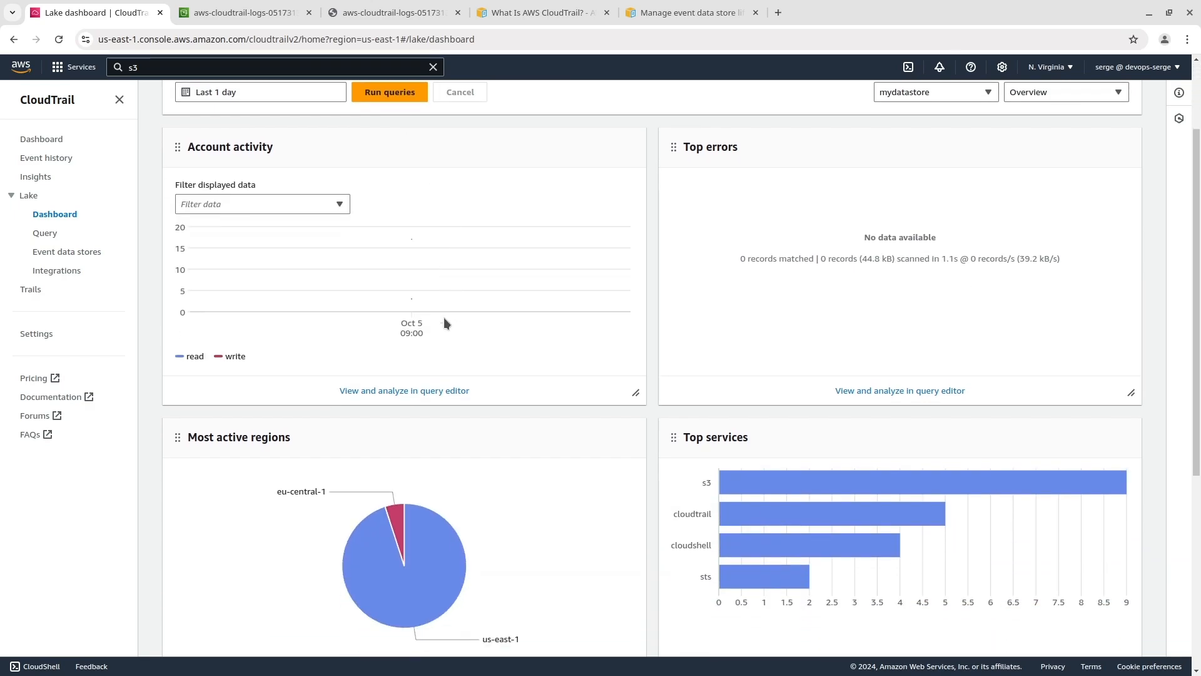
- Check the Insights page and look up where Insights events are enabled for MyTrail and for event data stores
click(36, 177)
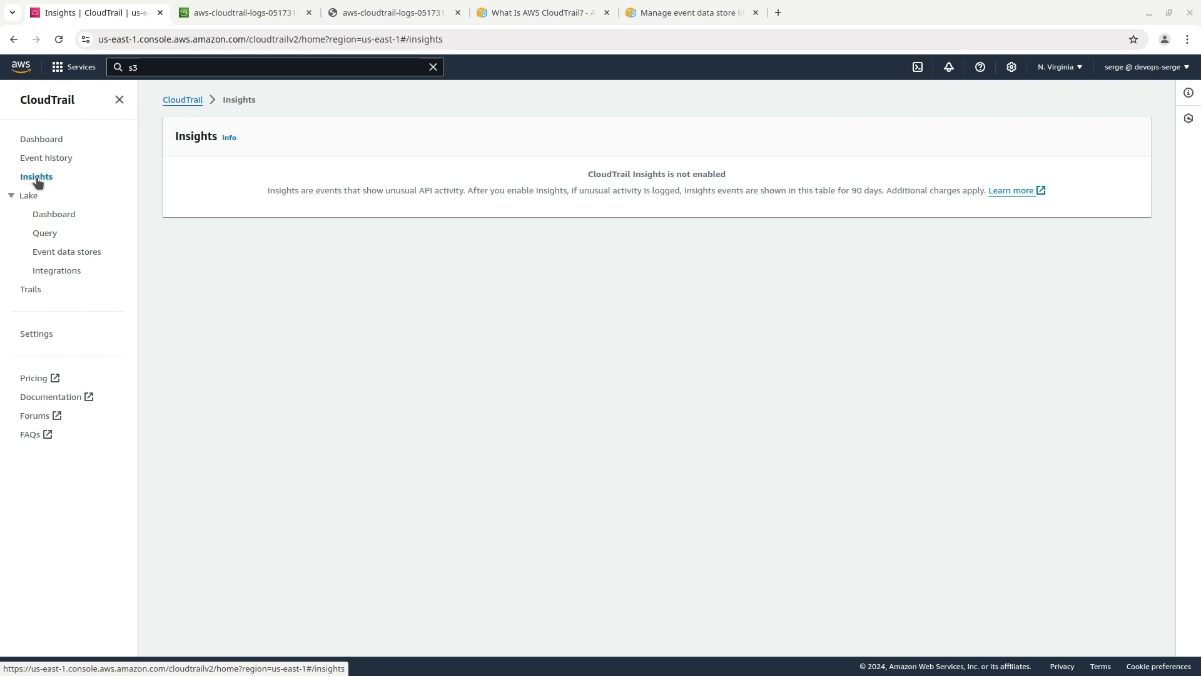
click(30, 289)
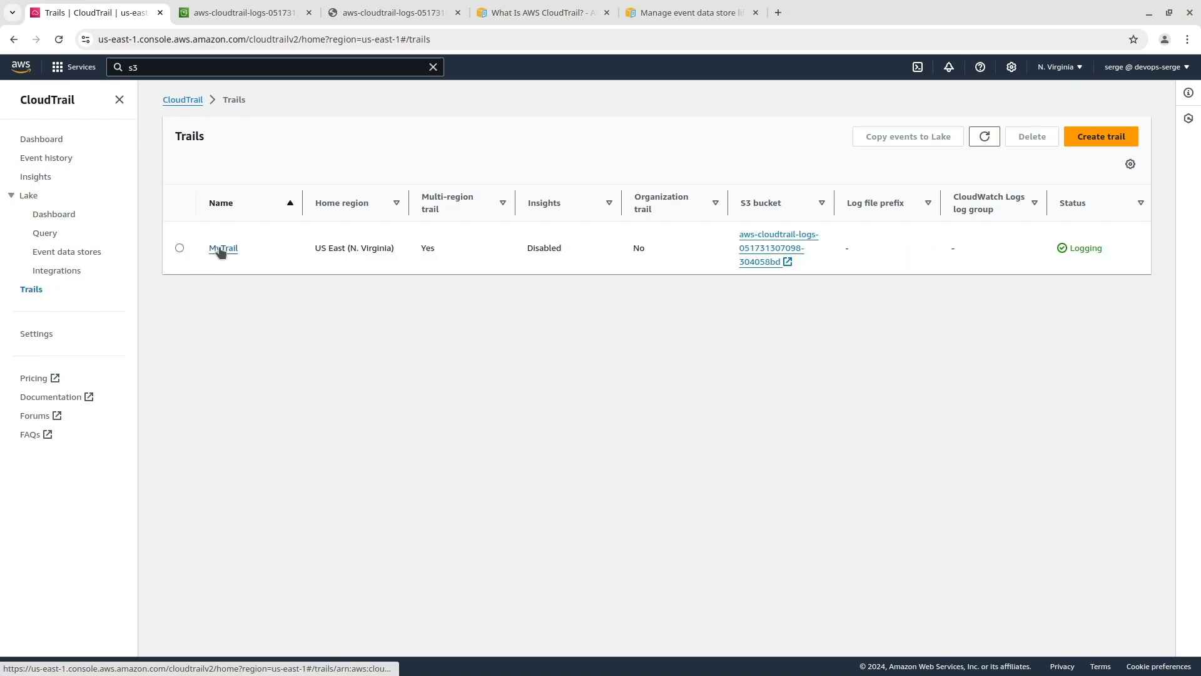
click(220, 247)
scroll(220, 249, down, 7)
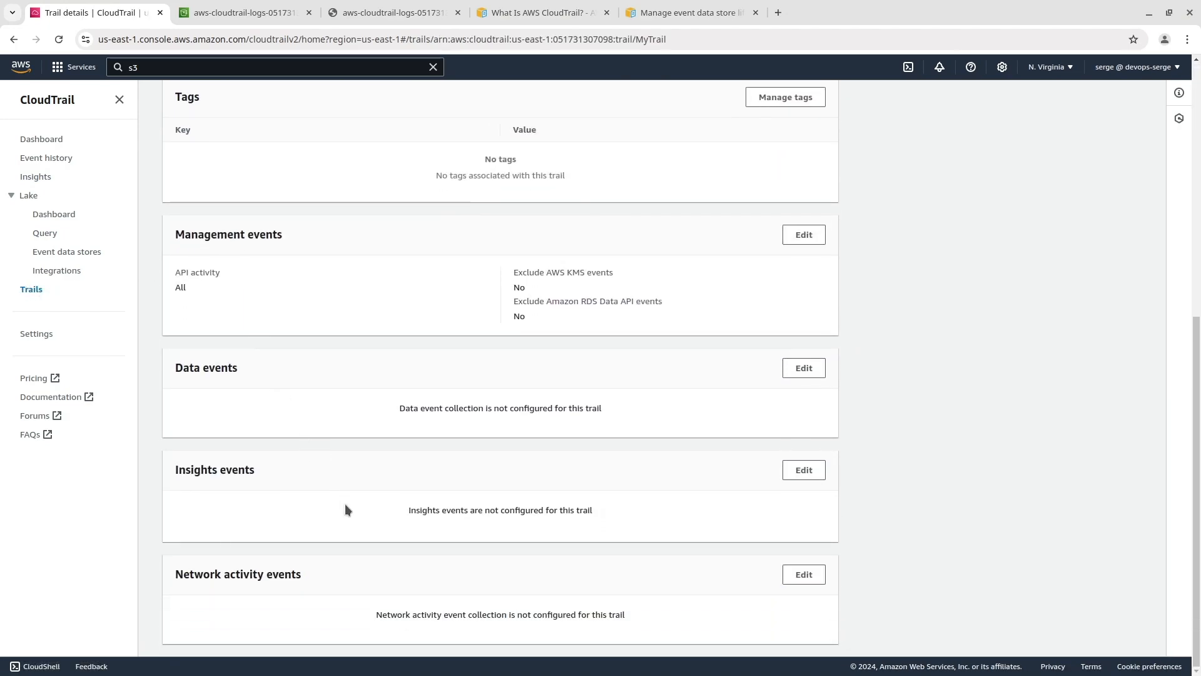
click(791, 469)
click(67, 257)
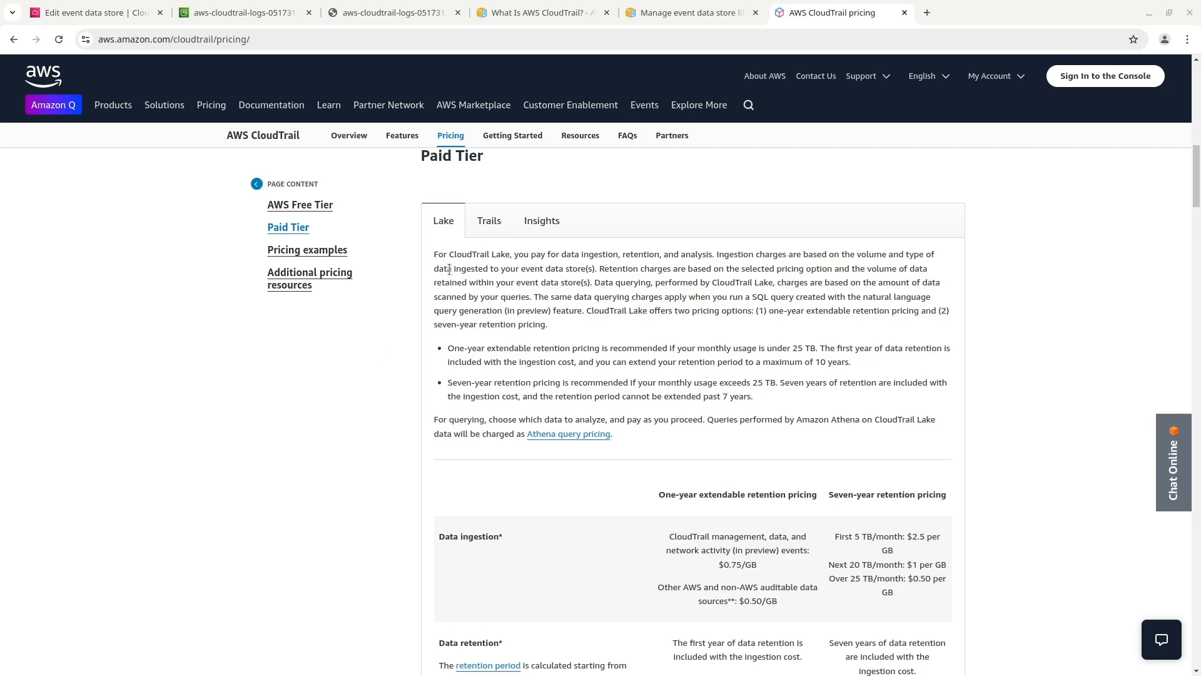
- Review the paid tier prices for Trails and Insights on the AWS CloudTrail pricing page
click(487, 223)
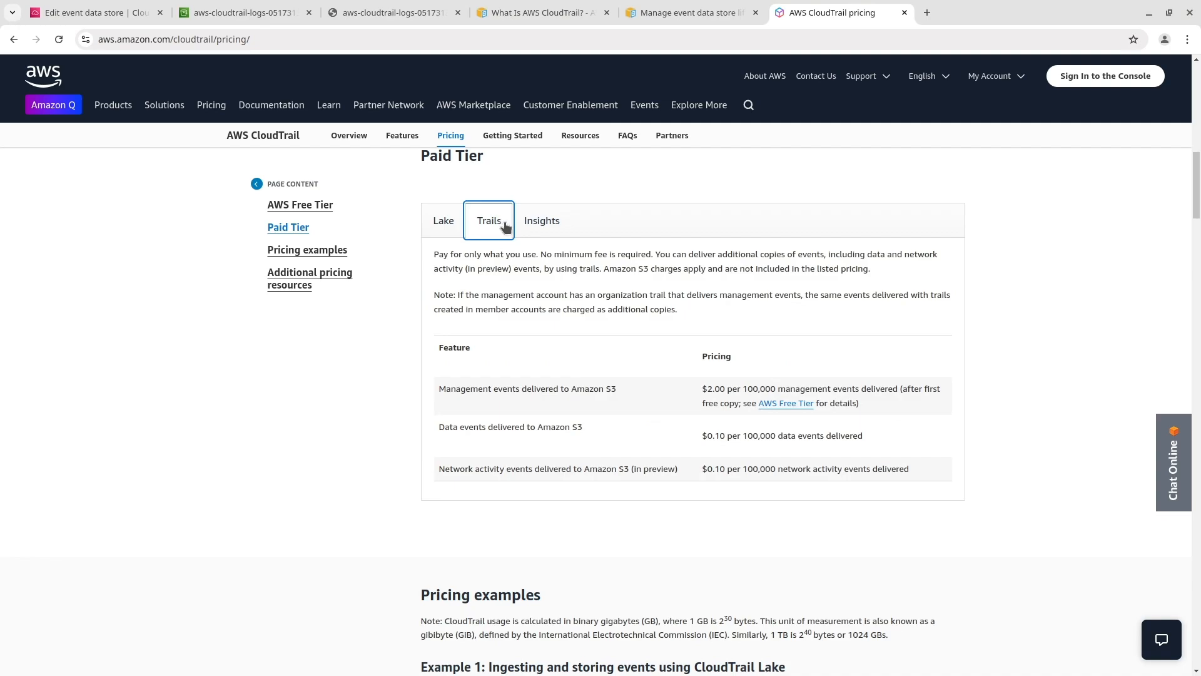
click(539, 225)
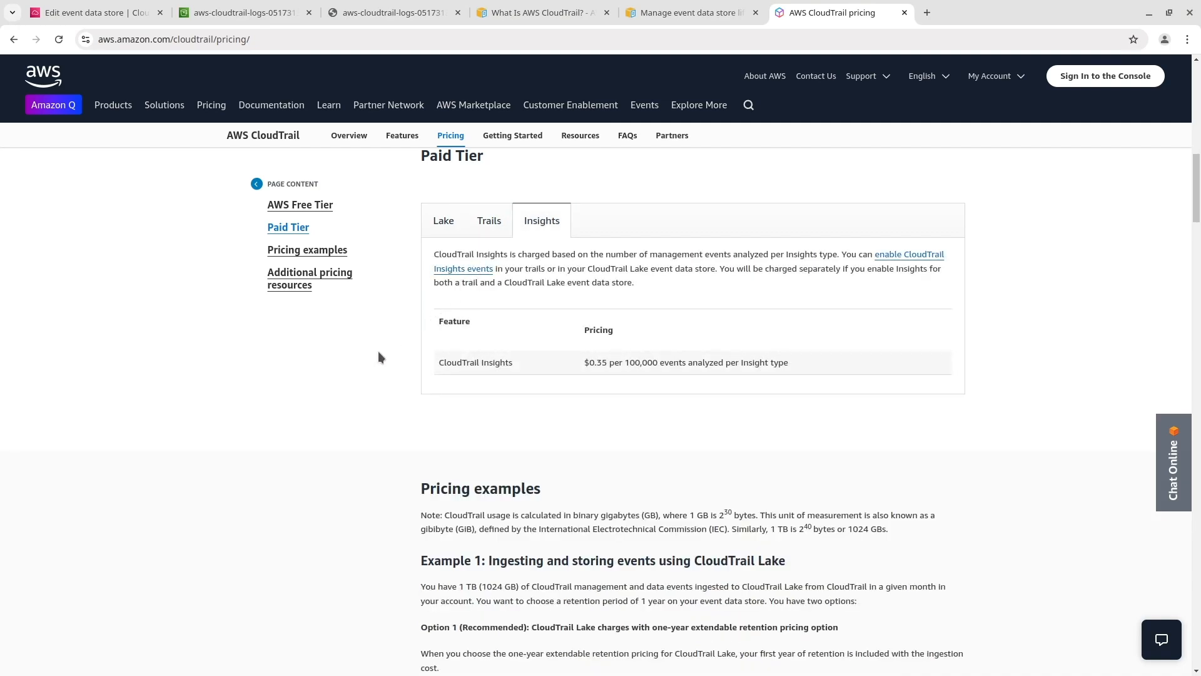